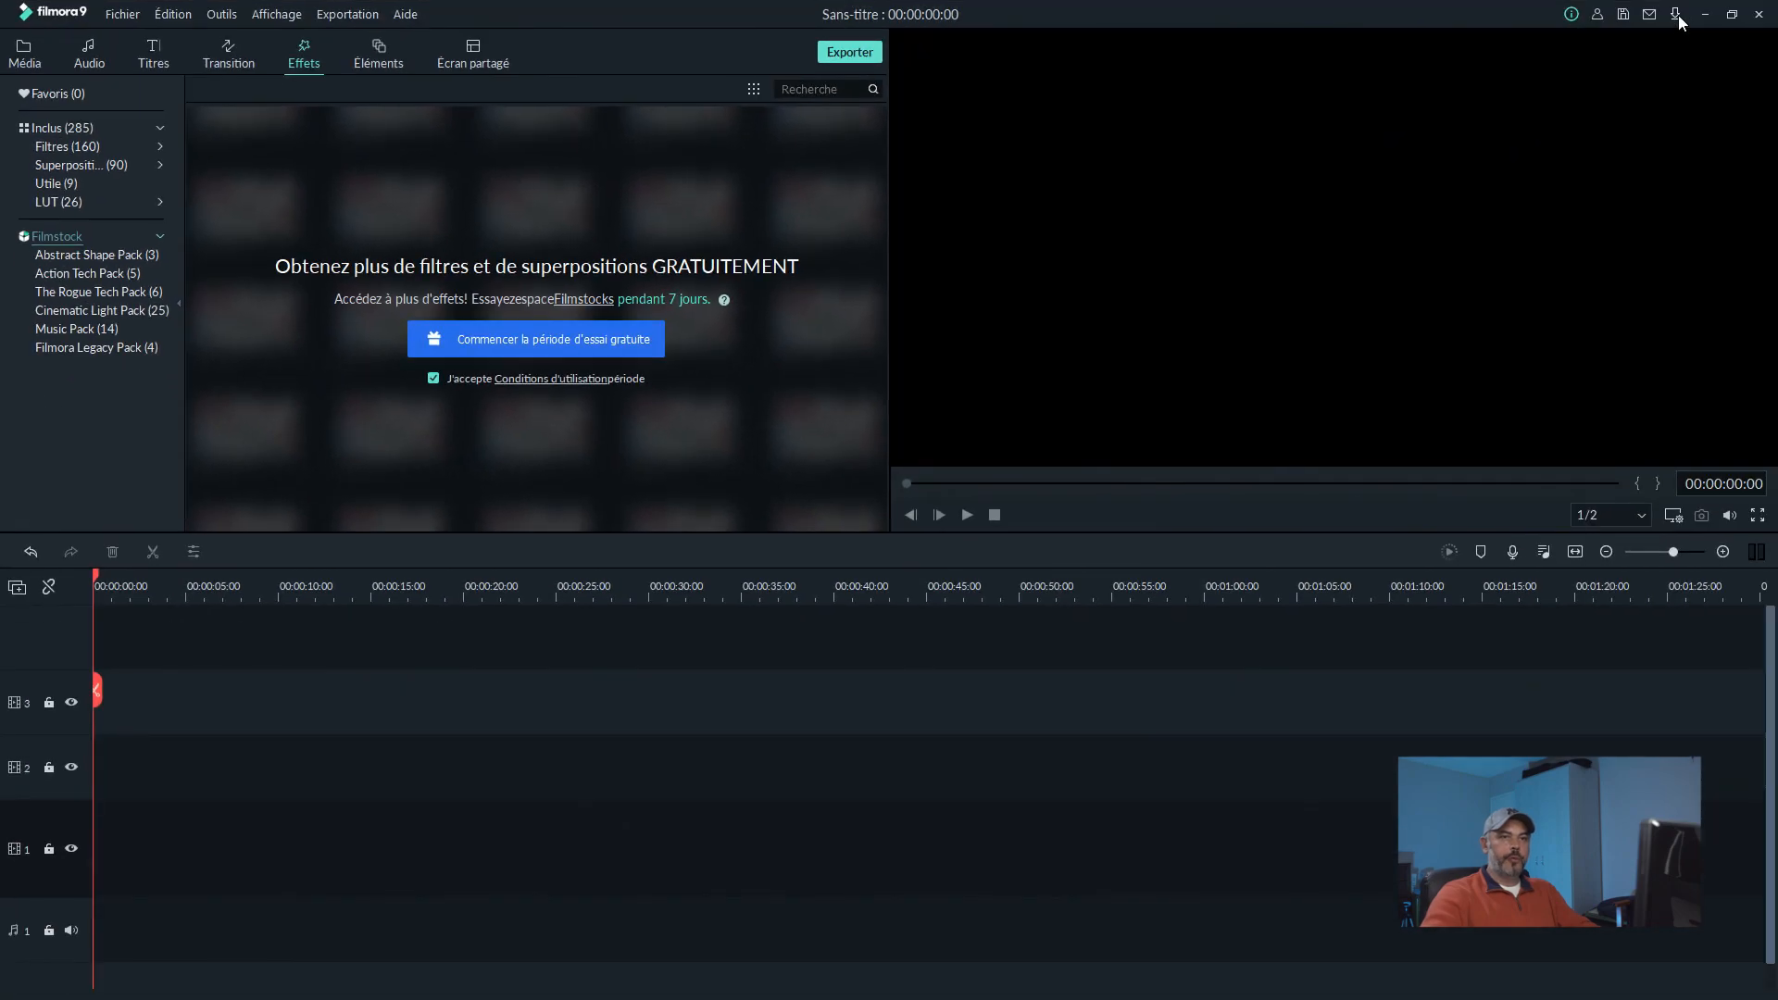
- Switch to the Filmstock website in Firefox and close the two extra Filmstock tabs
{"action": "left_click", "coordinate": [1674, 15]}
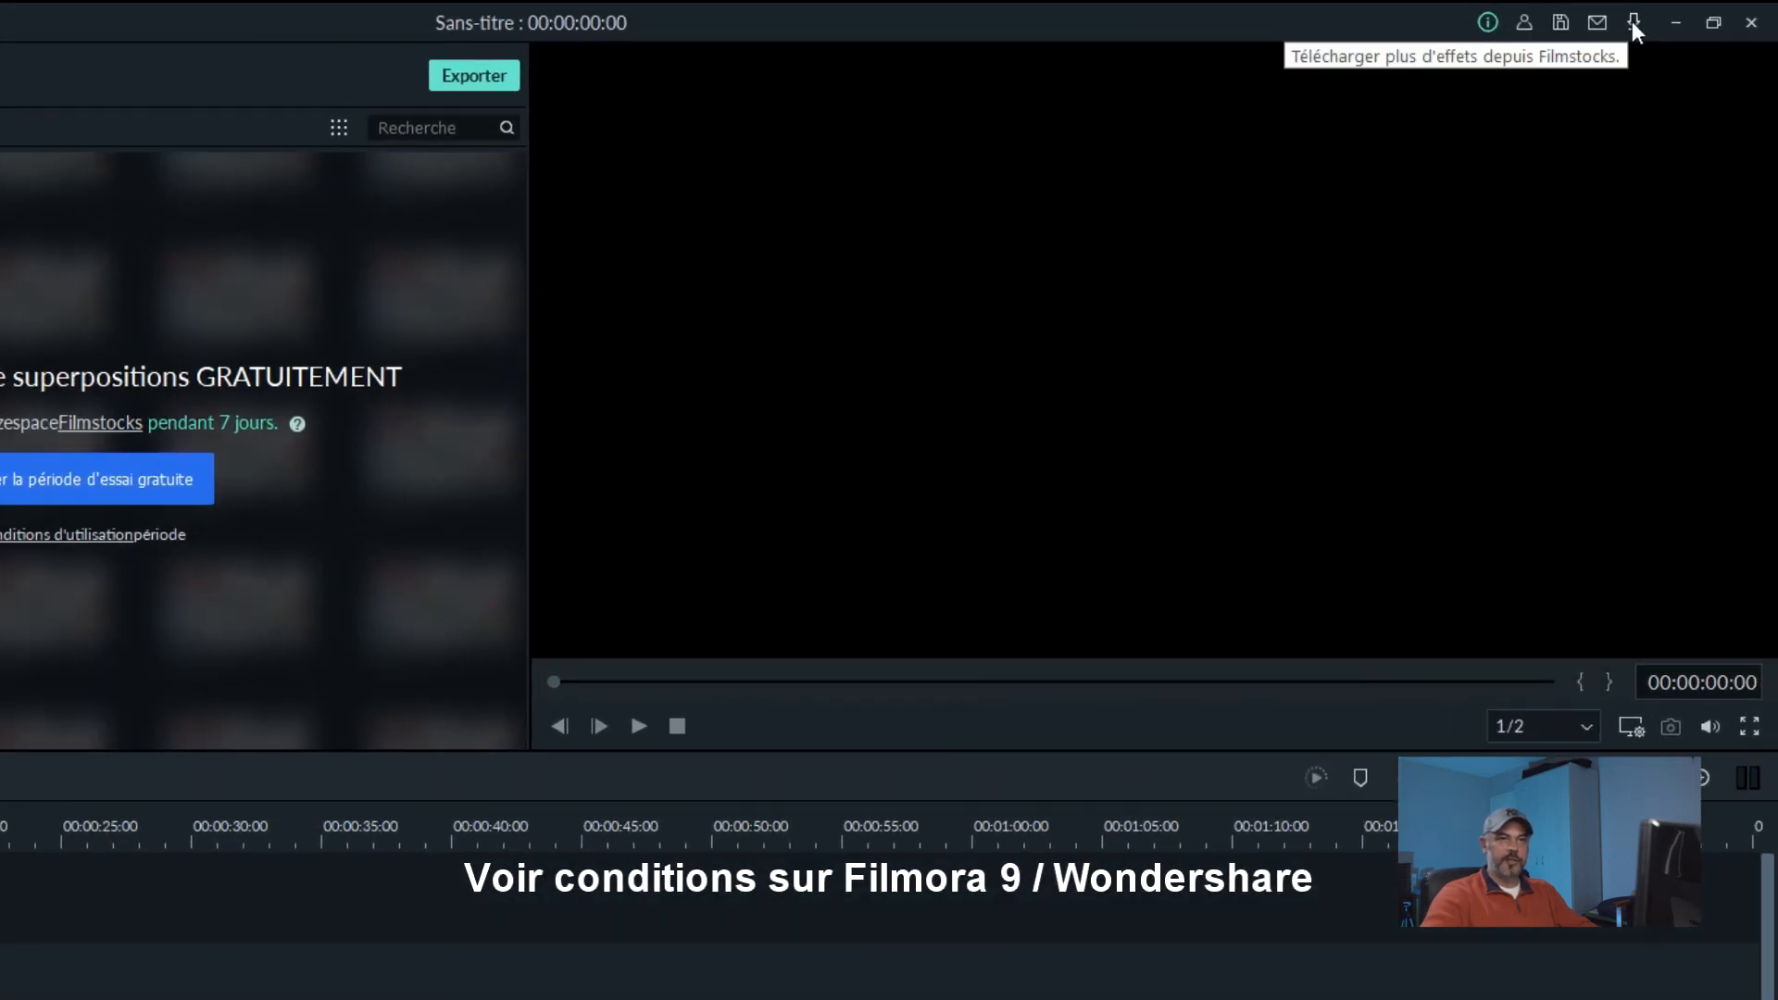
{"action": "left_click", "coordinate": [1632, 19]}
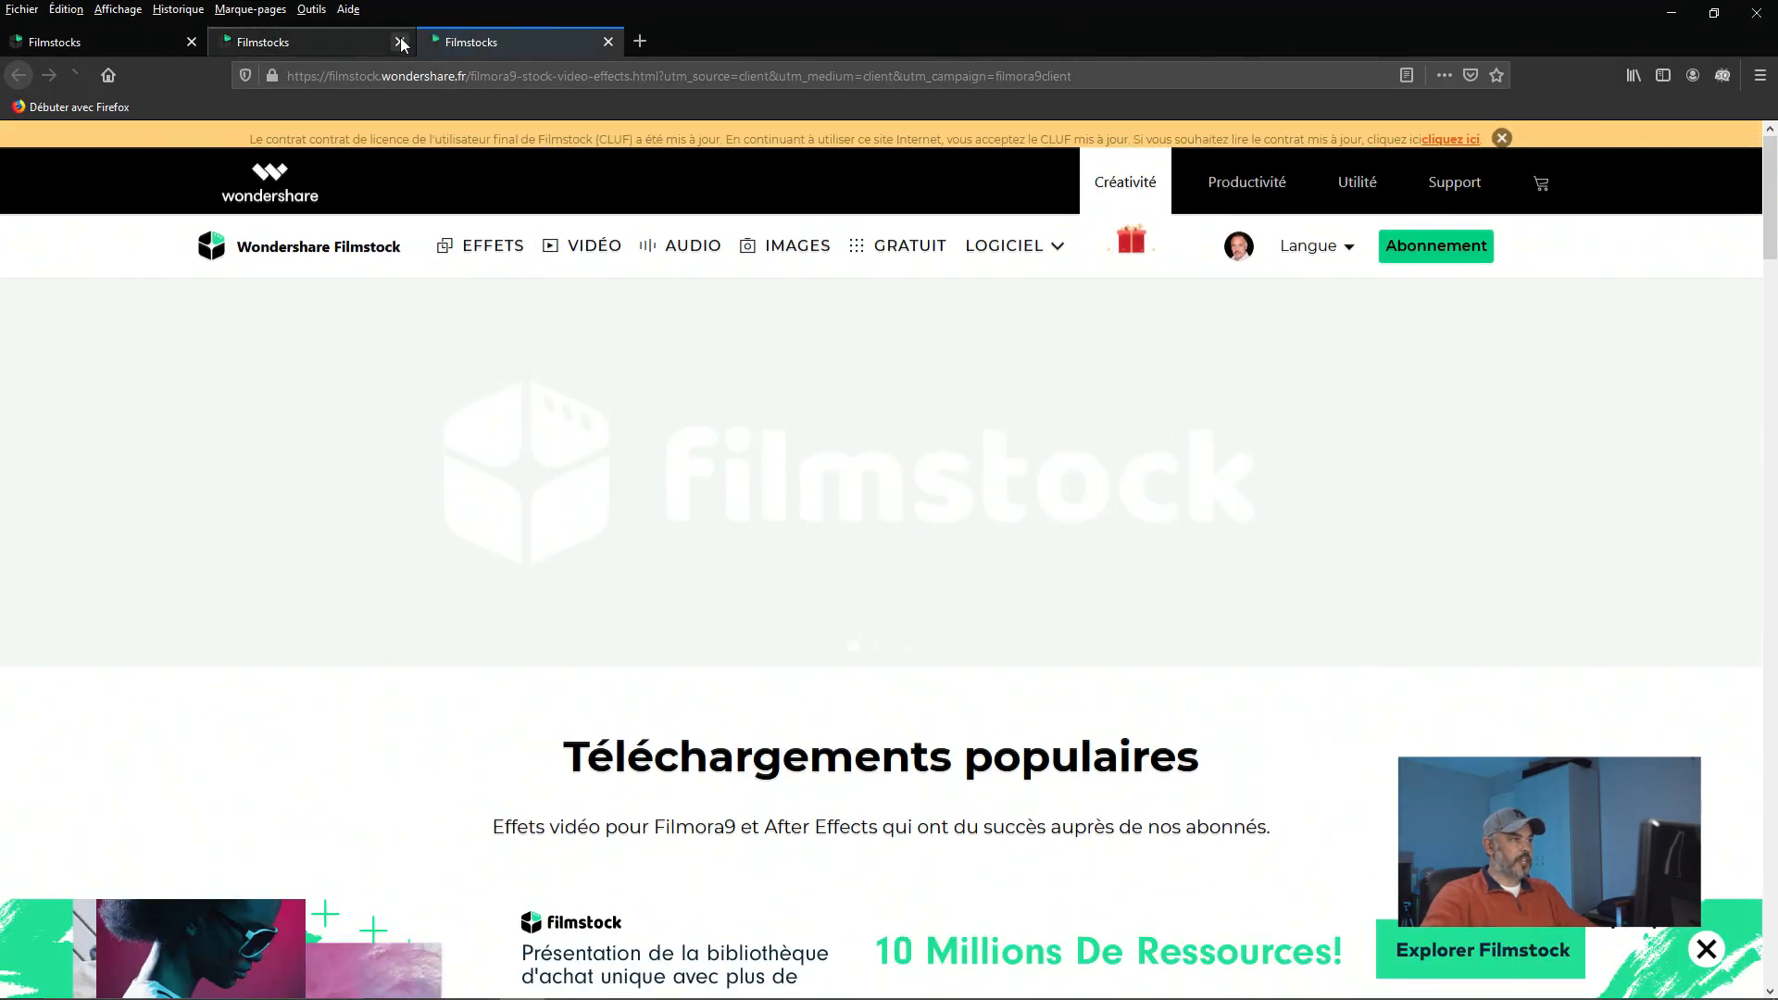
{"action": "left_click", "coordinate": [400, 42]}
{"action": "left_click", "coordinate": [188, 39]}
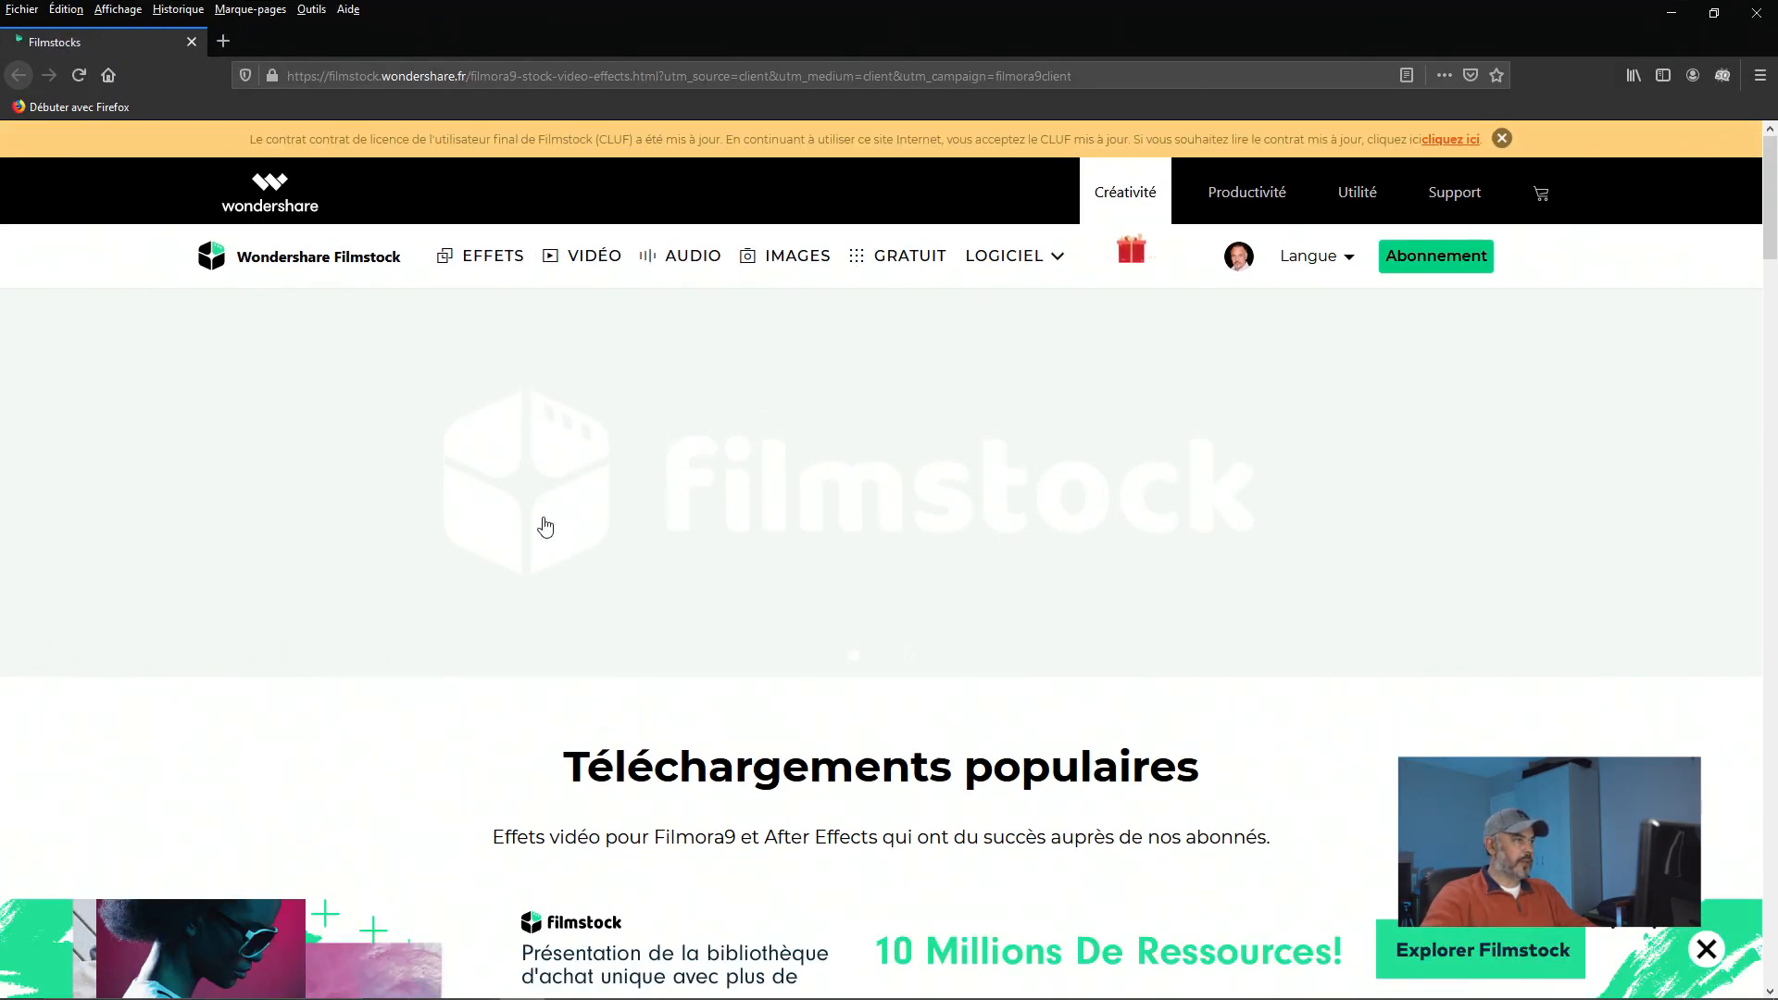
- Search the Filmstock effects catalogue for "musique"
{"action": "left_click", "coordinate": [479, 255]}
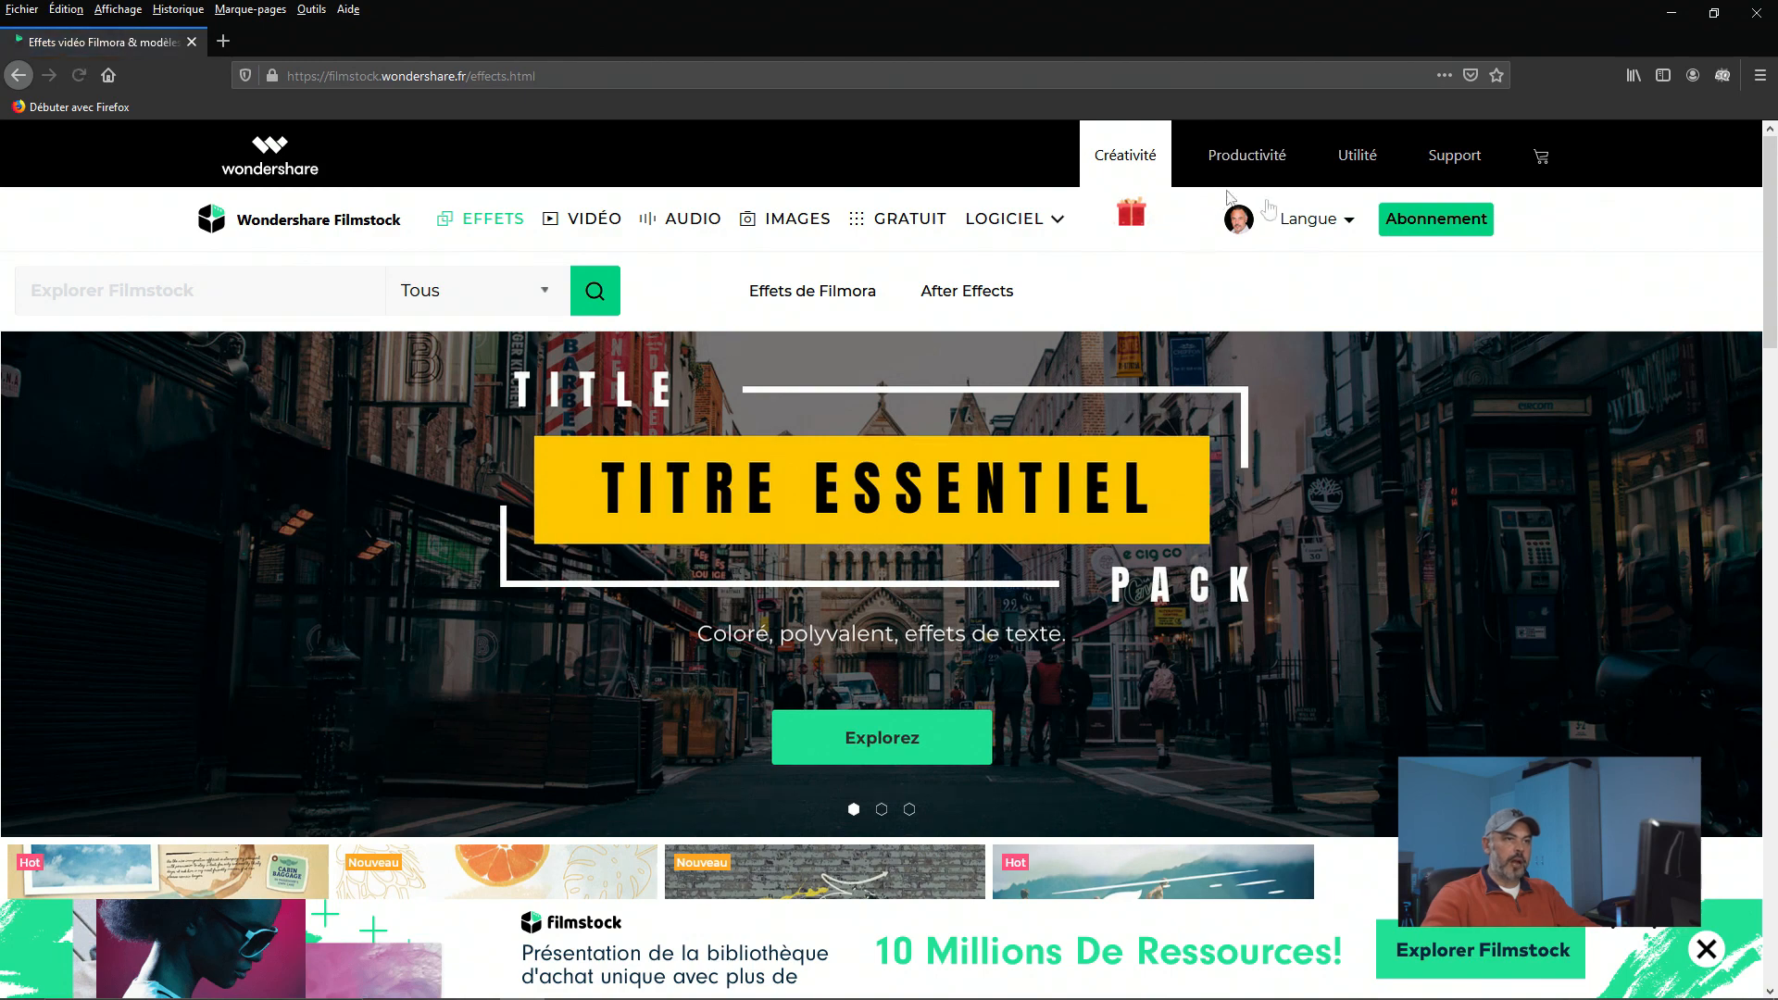
{"action": "mouse_move", "coordinate": [1018, 219]}
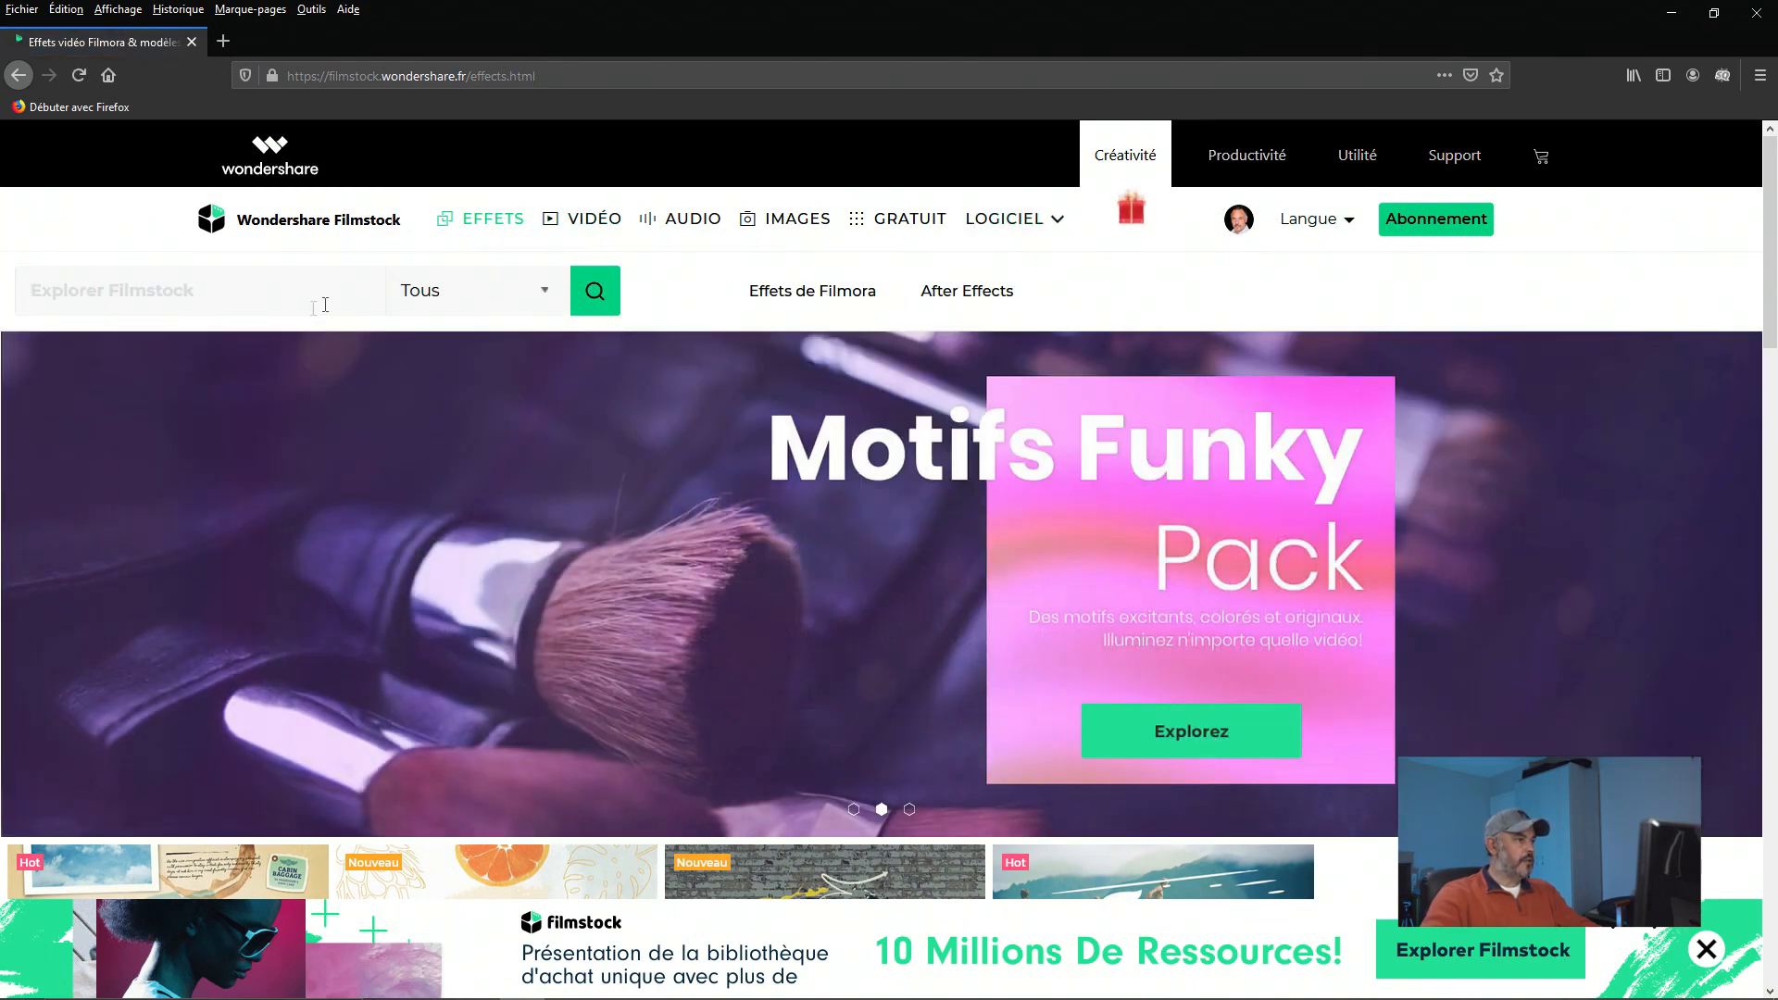
{"action": "left_click", "coordinate": [334, 301]}
{"action": "type", "text": "musique"}
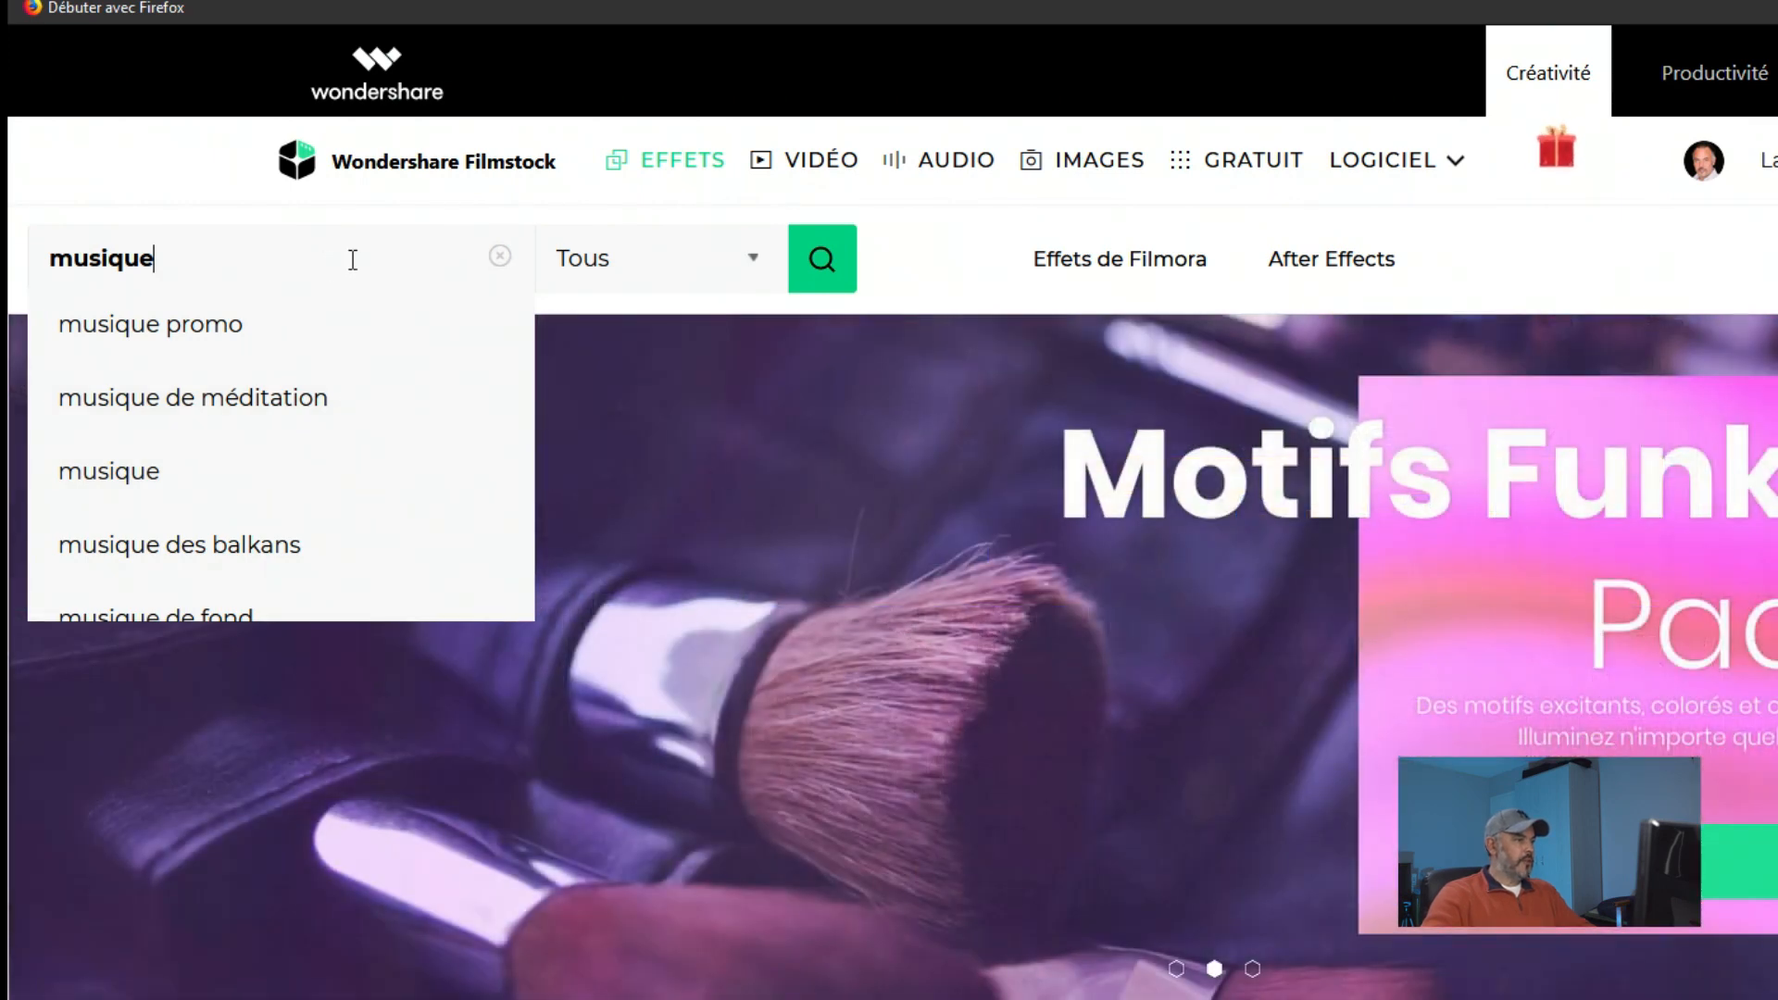
{"action": "key", "text": "Return"}
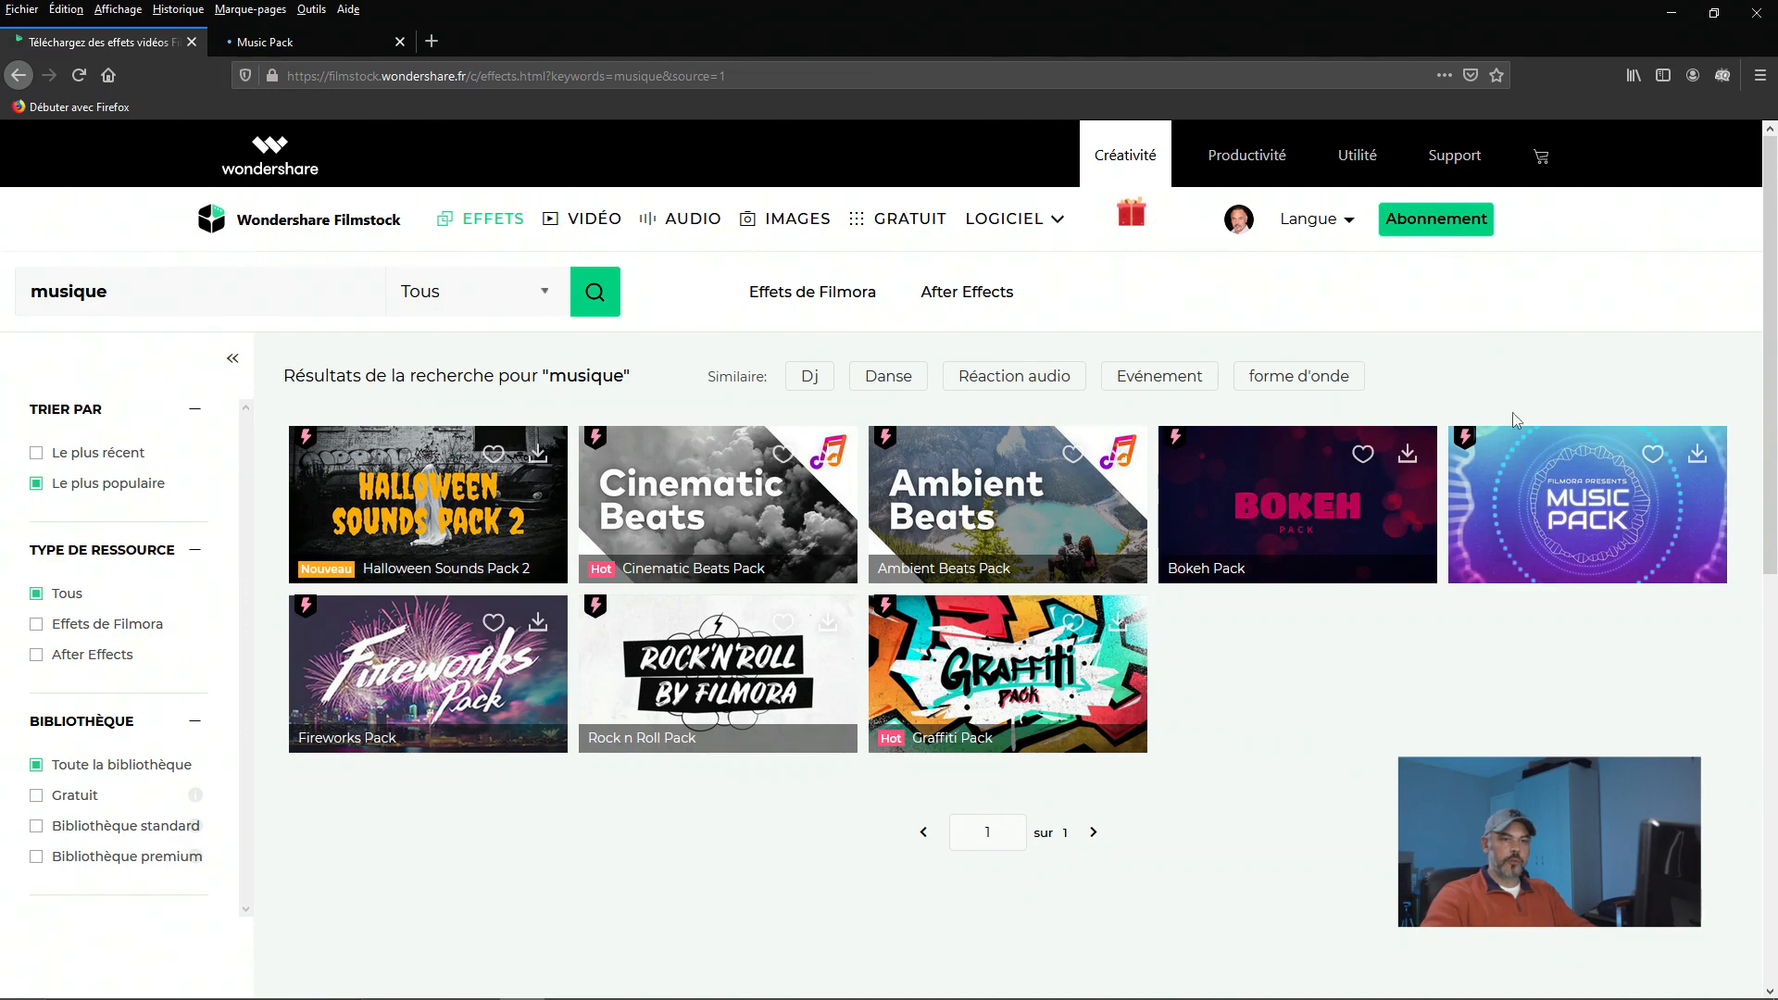
- Open the Music Pack result and review its product page
{"action": "left_click", "coordinate": [283, 42]}
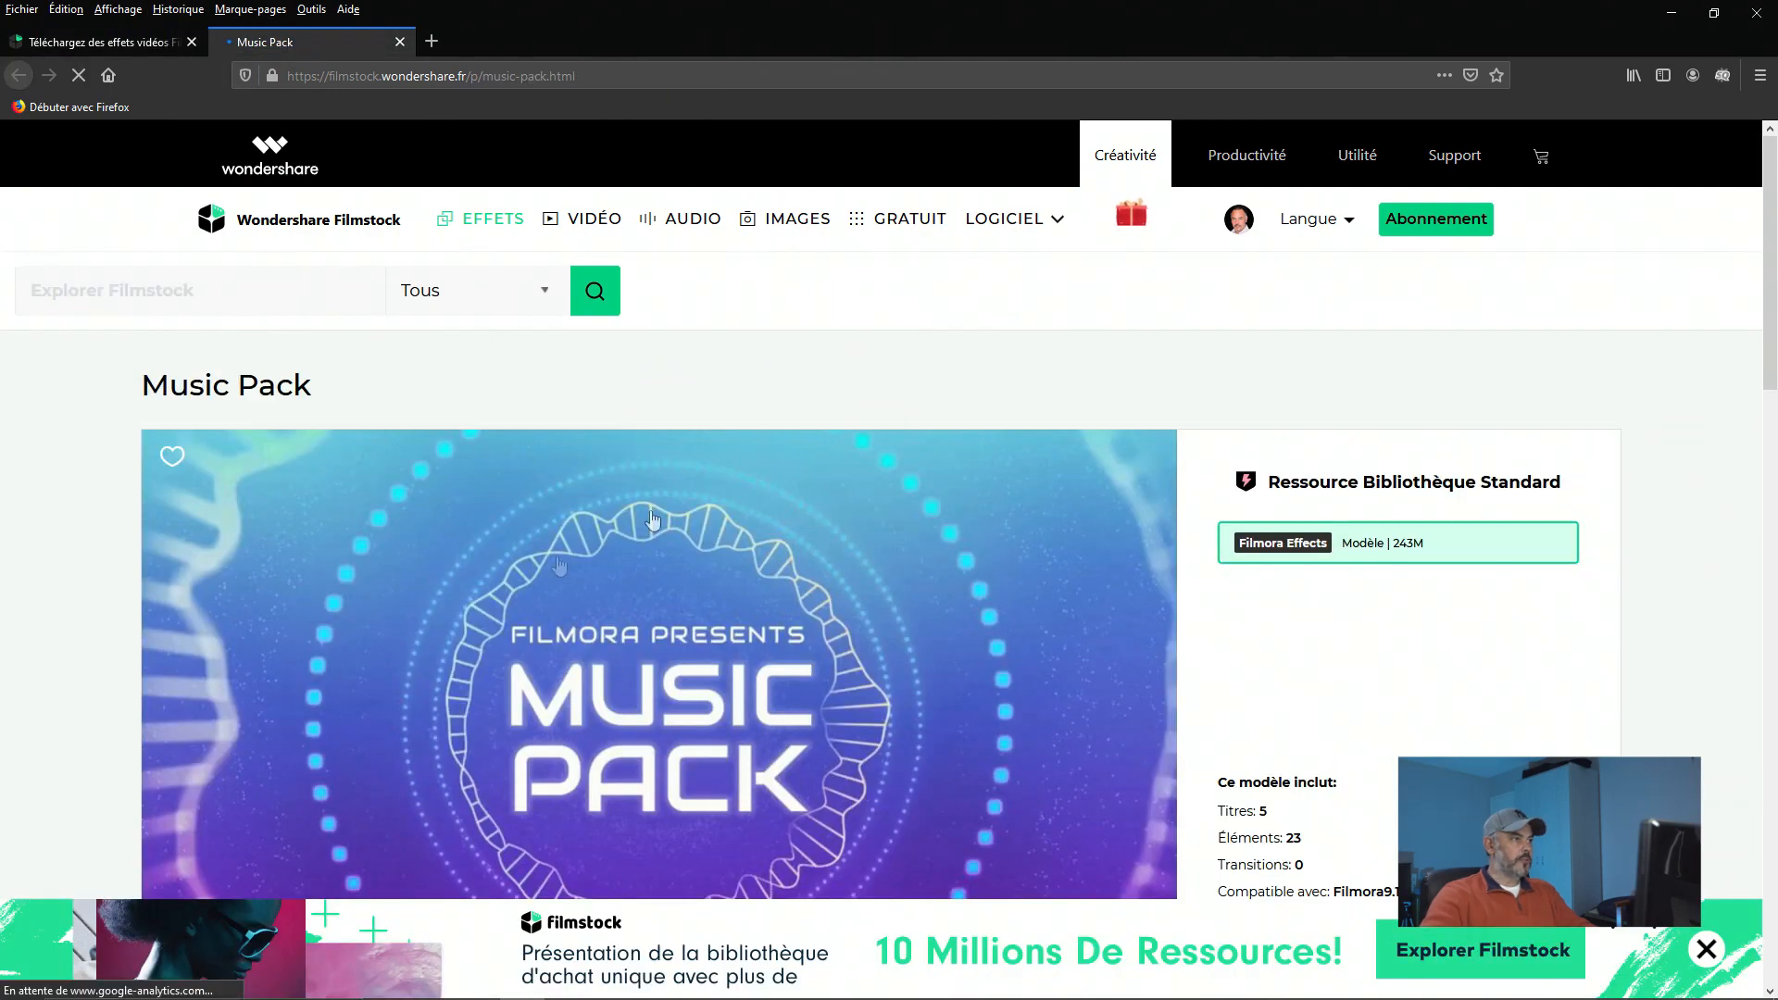
{"action": "scroll", "coordinate": [93, 640], "scroll_direction": "down", "scroll_amount": 3}
{"action": "scroll", "coordinate": [37, 658], "scroll_direction": "up", "scroll_amount": 2}
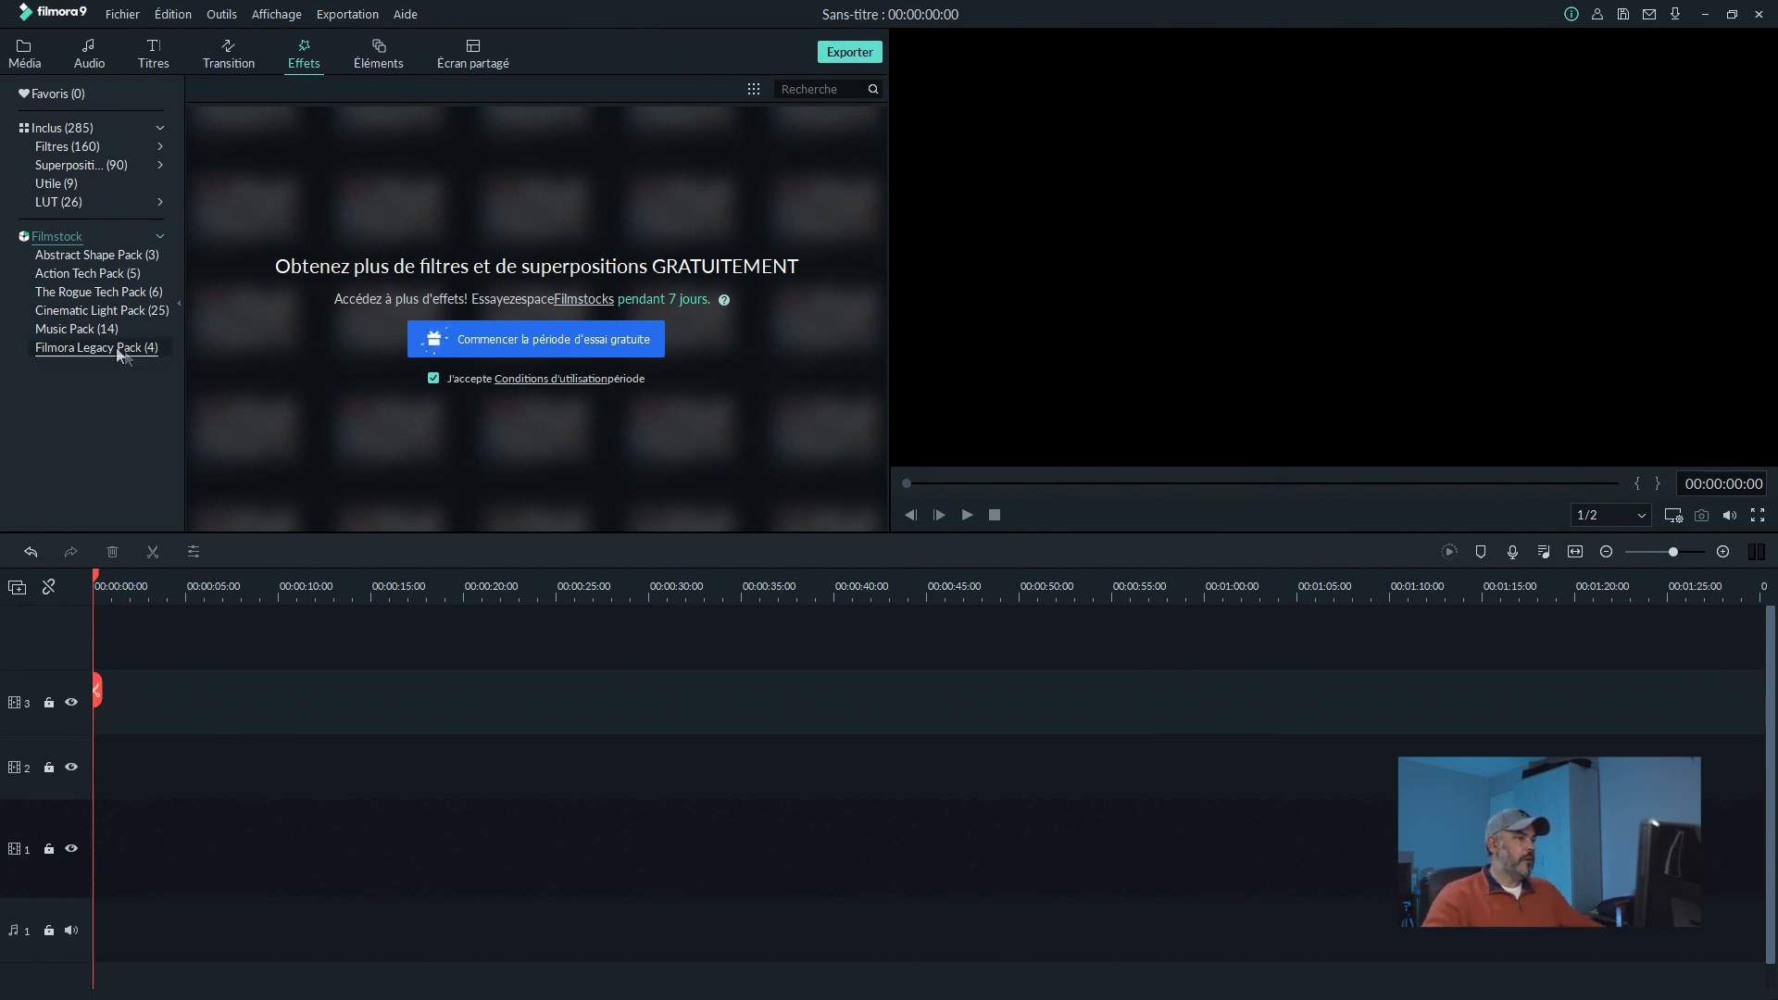
- Switch back to Filmora and compare the Music Pack overlays among the effects with the Music Pack items among the elements
{"action": "left_click", "coordinate": [68, 330]}
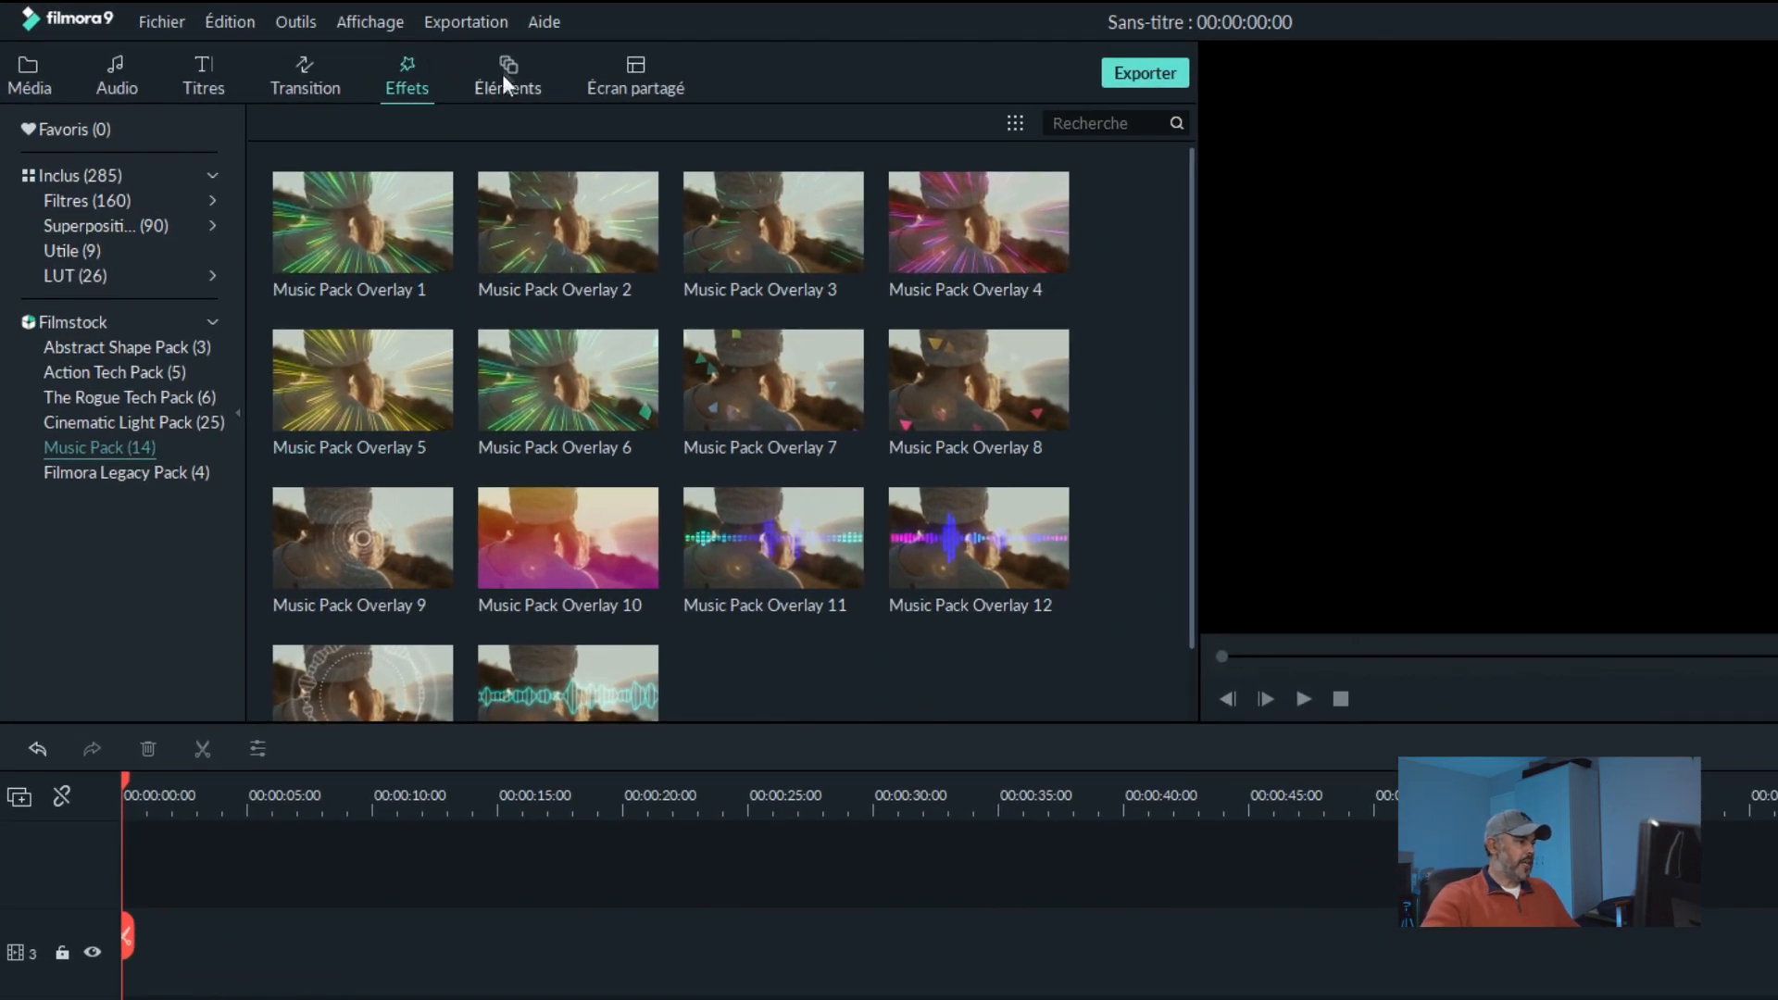
{"action": "left_click", "coordinate": [504, 81]}
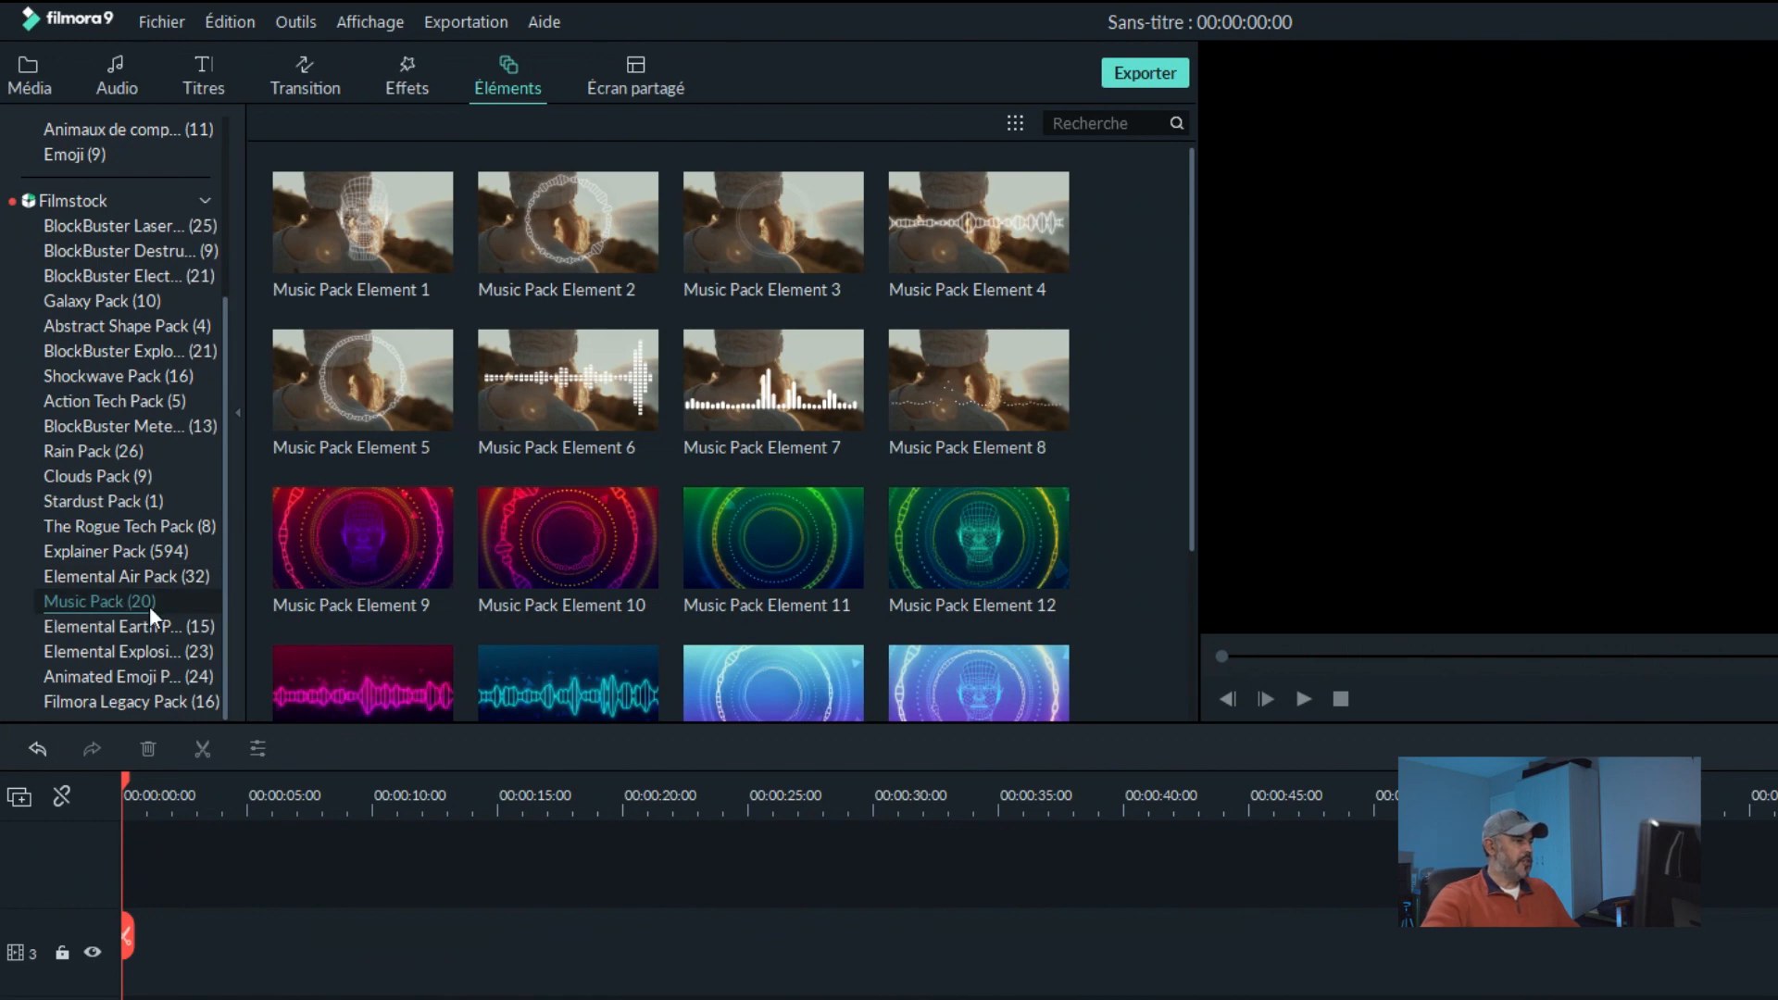
{"action": "left_click", "coordinate": [402, 72]}
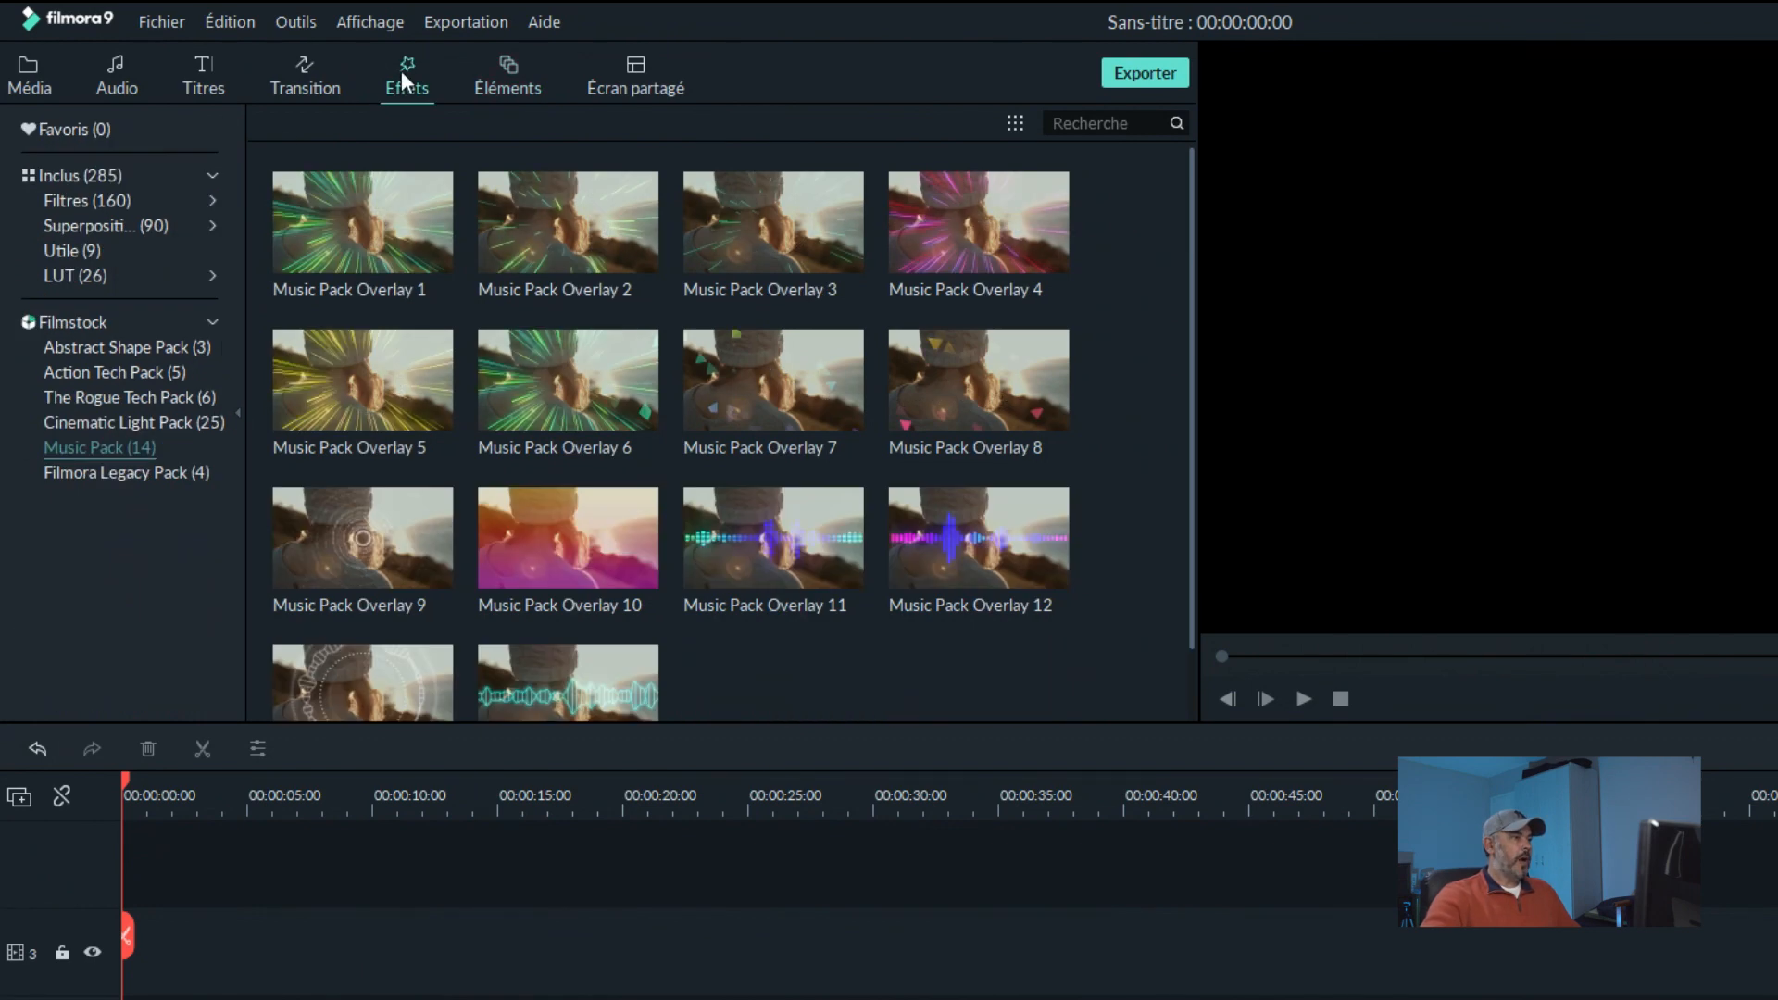
{"action": "left_click", "coordinate": [491, 92]}
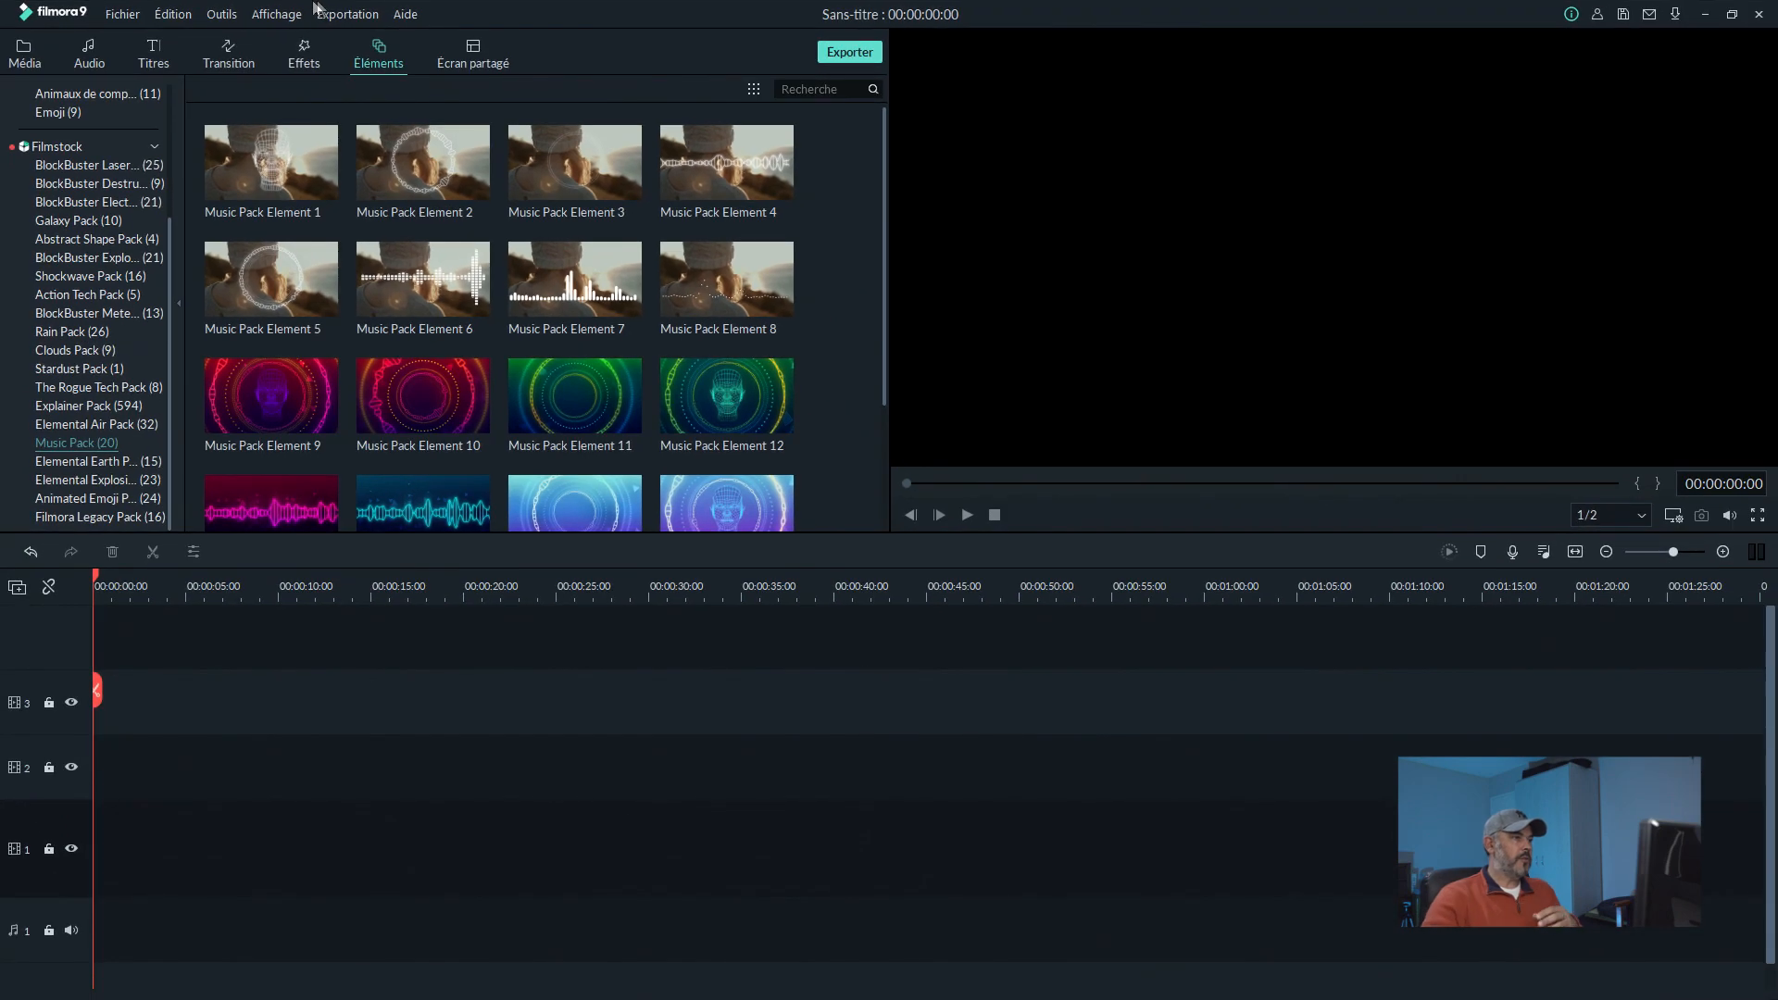
{"action": "left_click", "coordinate": [298, 51]}
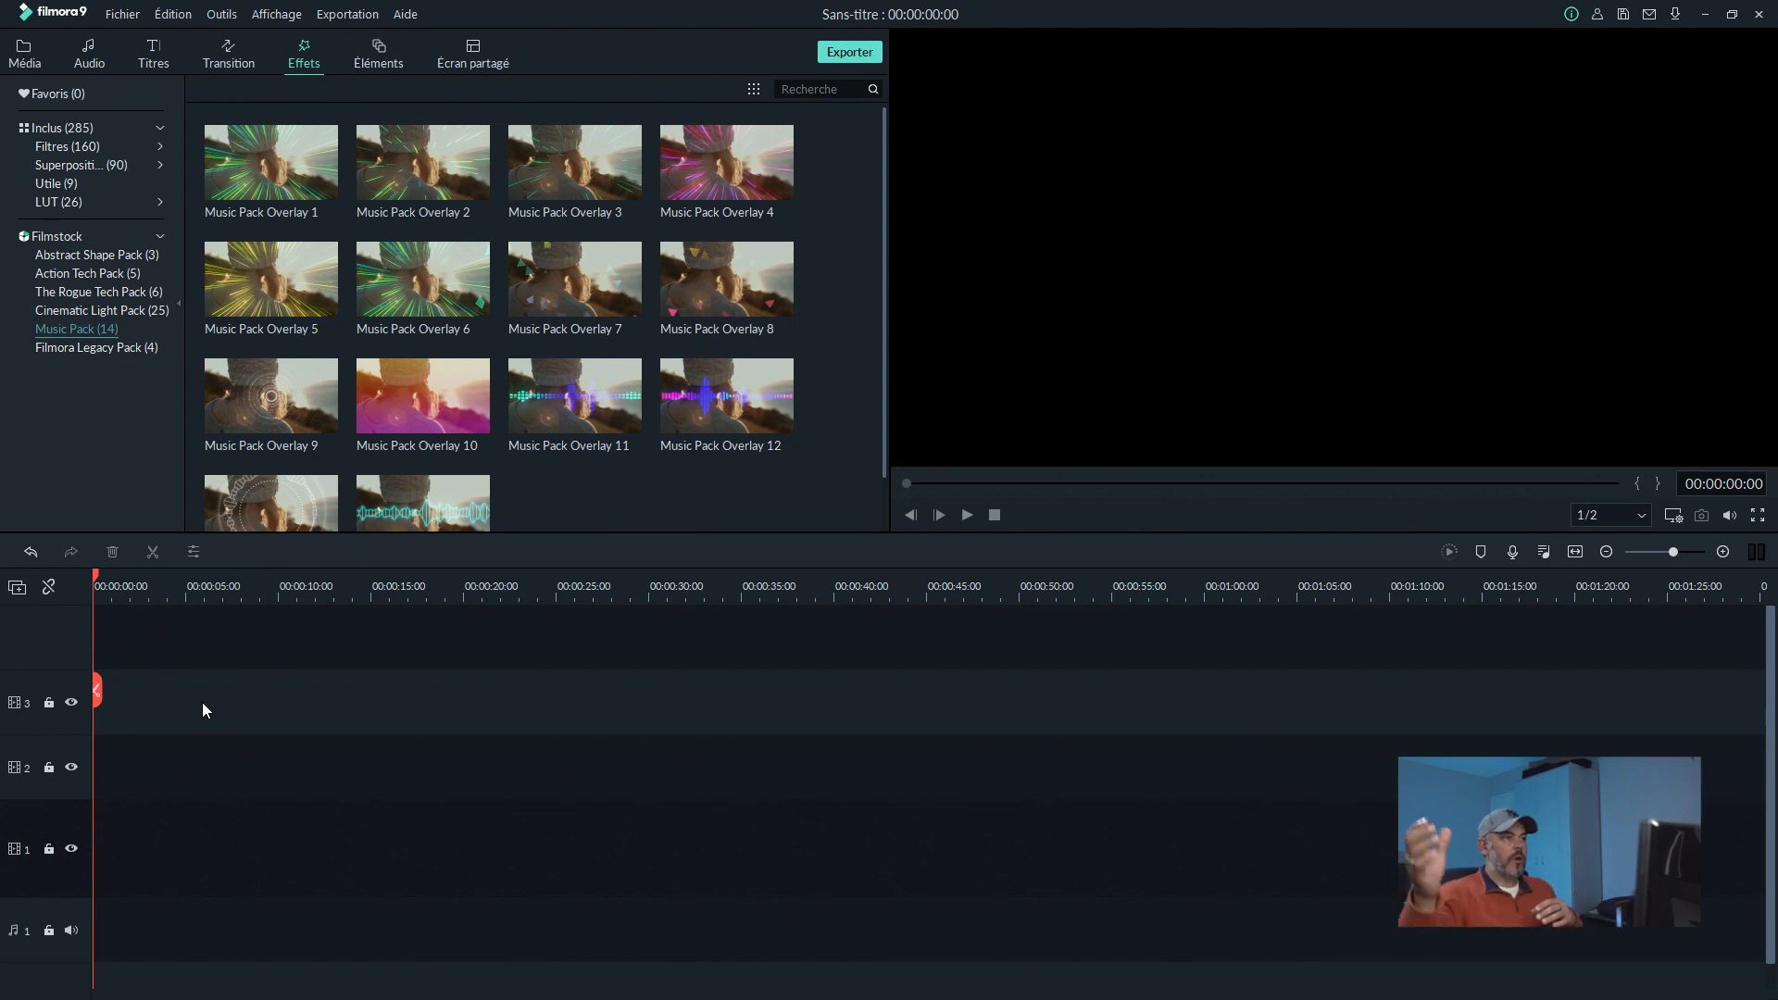
{"action": "left_click", "coordinate": [378, 54]}
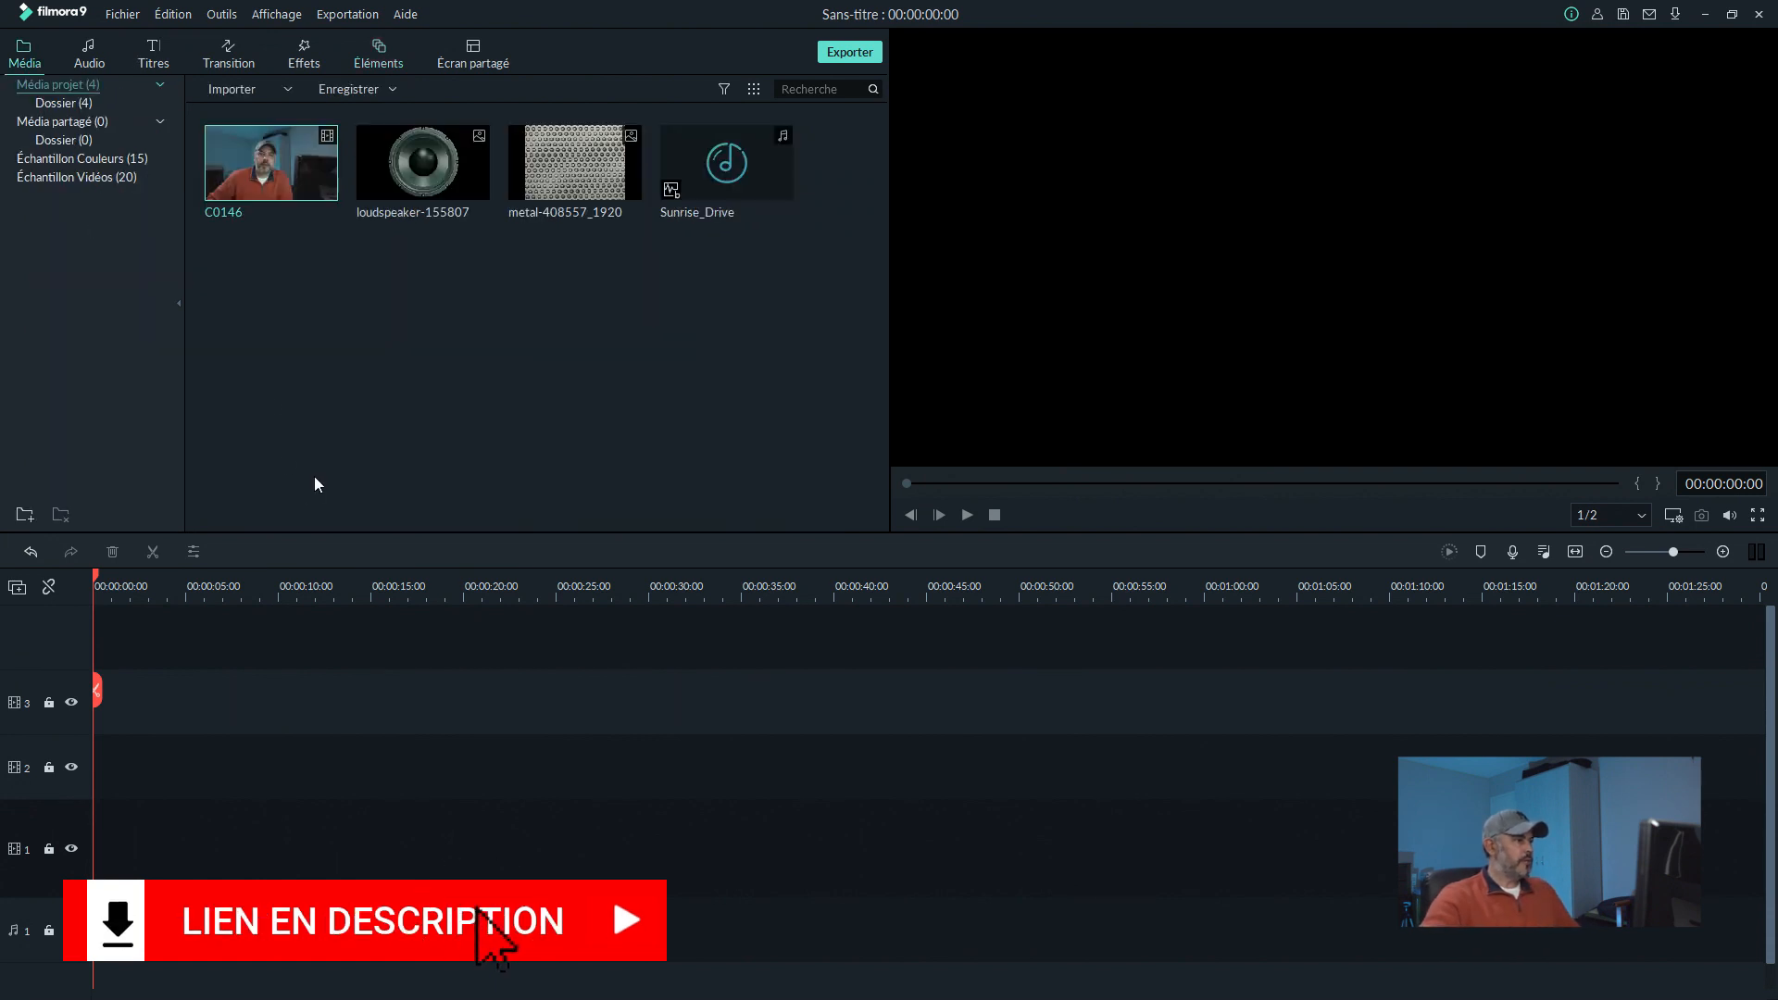
- Place the C0146 clip at the start of video track 1, matching the project to the media at 1920 x 1080 30fps
{"action": "left_click_drag", "start_coordinate": [269, 162], "coordinate": [181, 857]}
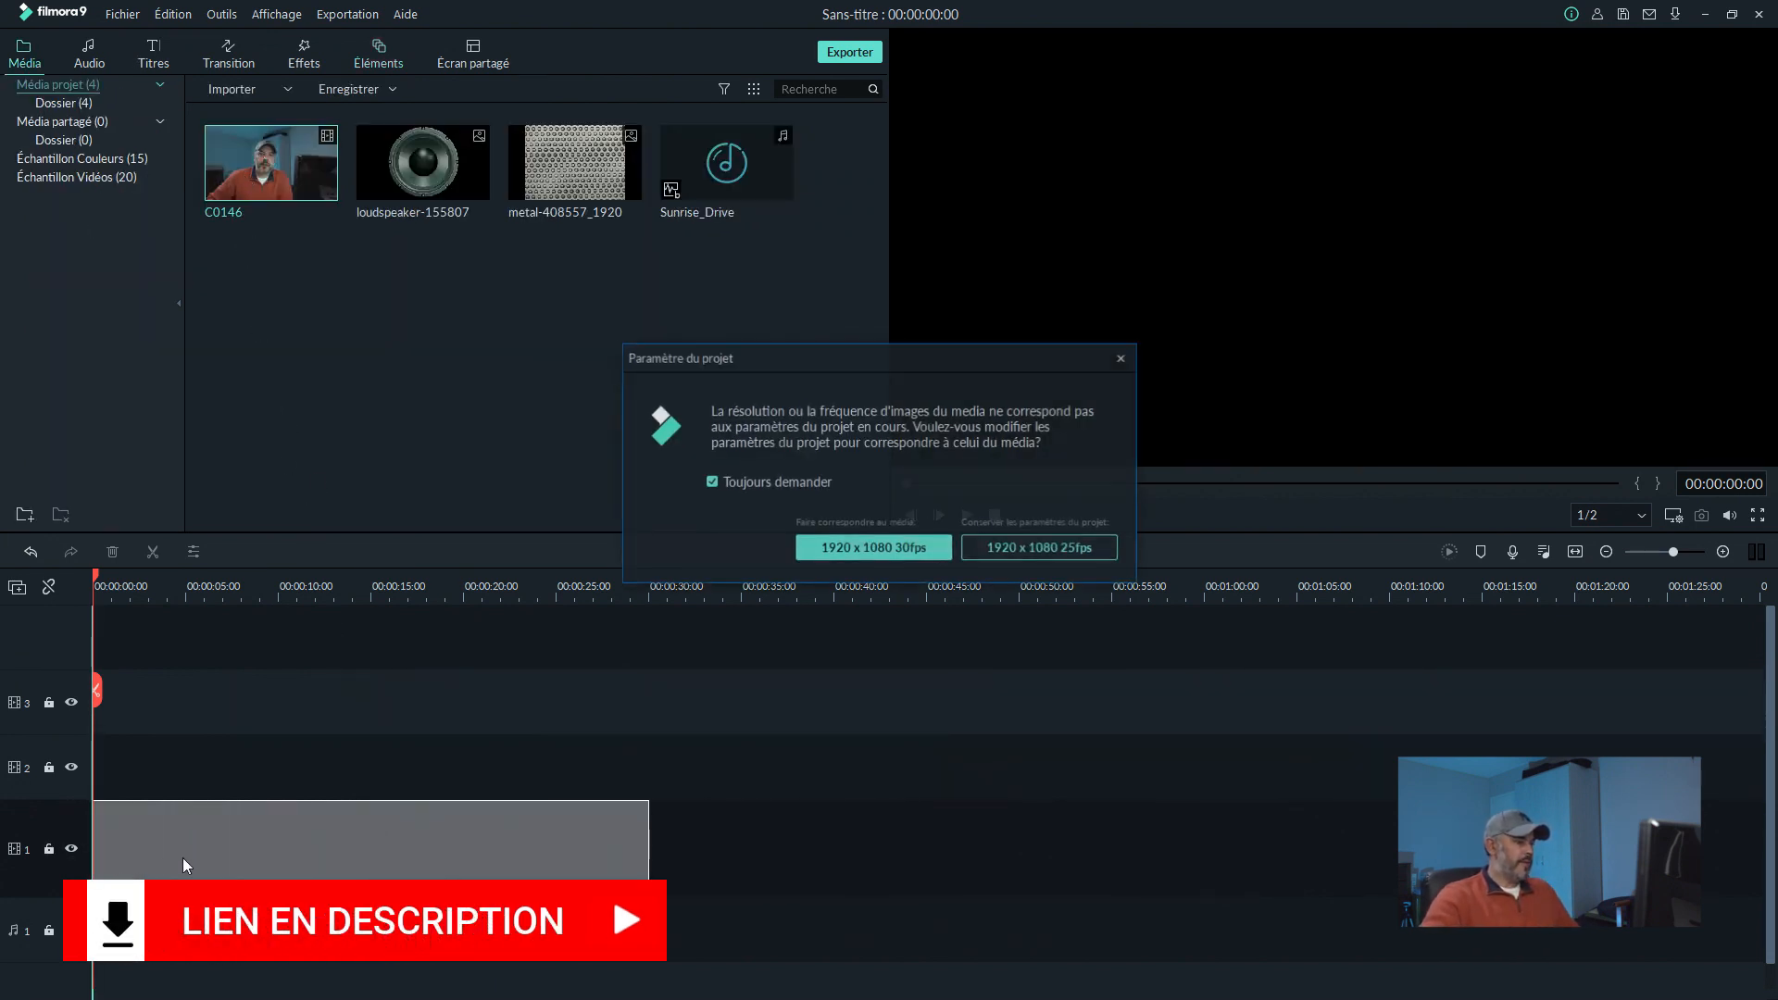
{"action": "left_click", "coordinate": [895, 546]}
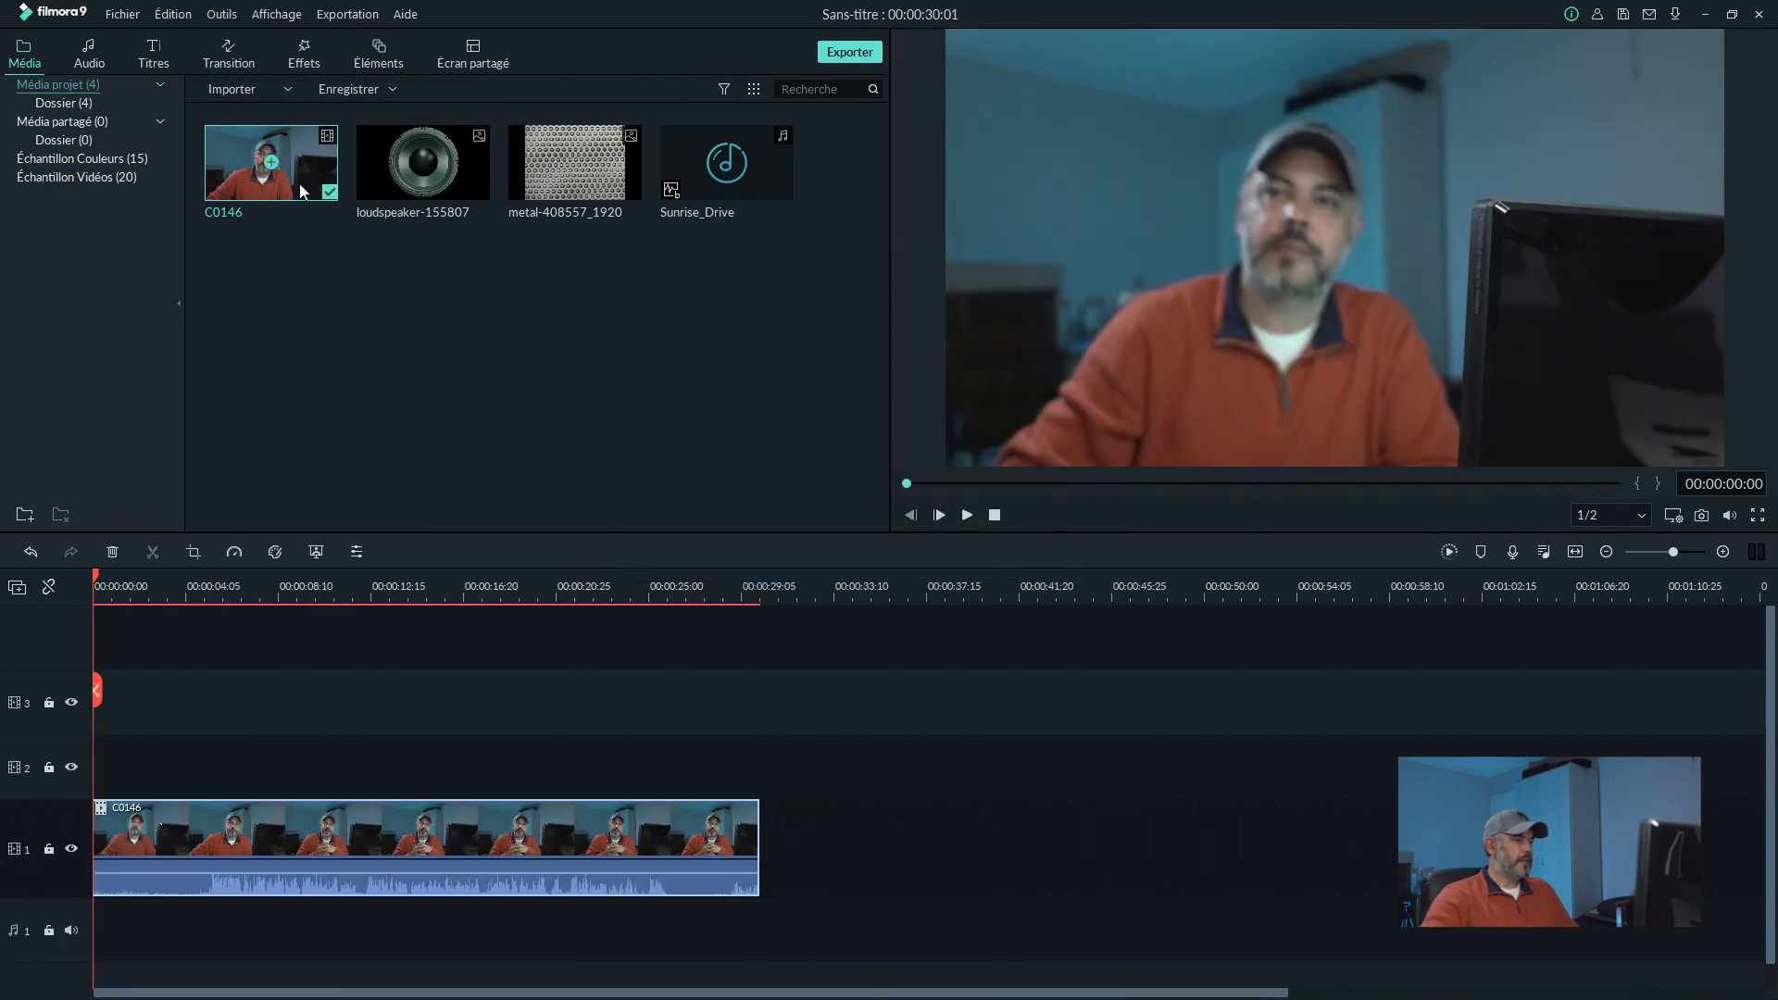
- Add Music Pack Element 6 at the start of video track 2, above the C0146 clip
{"action": "left_click", "coordinate": [378, 46]}
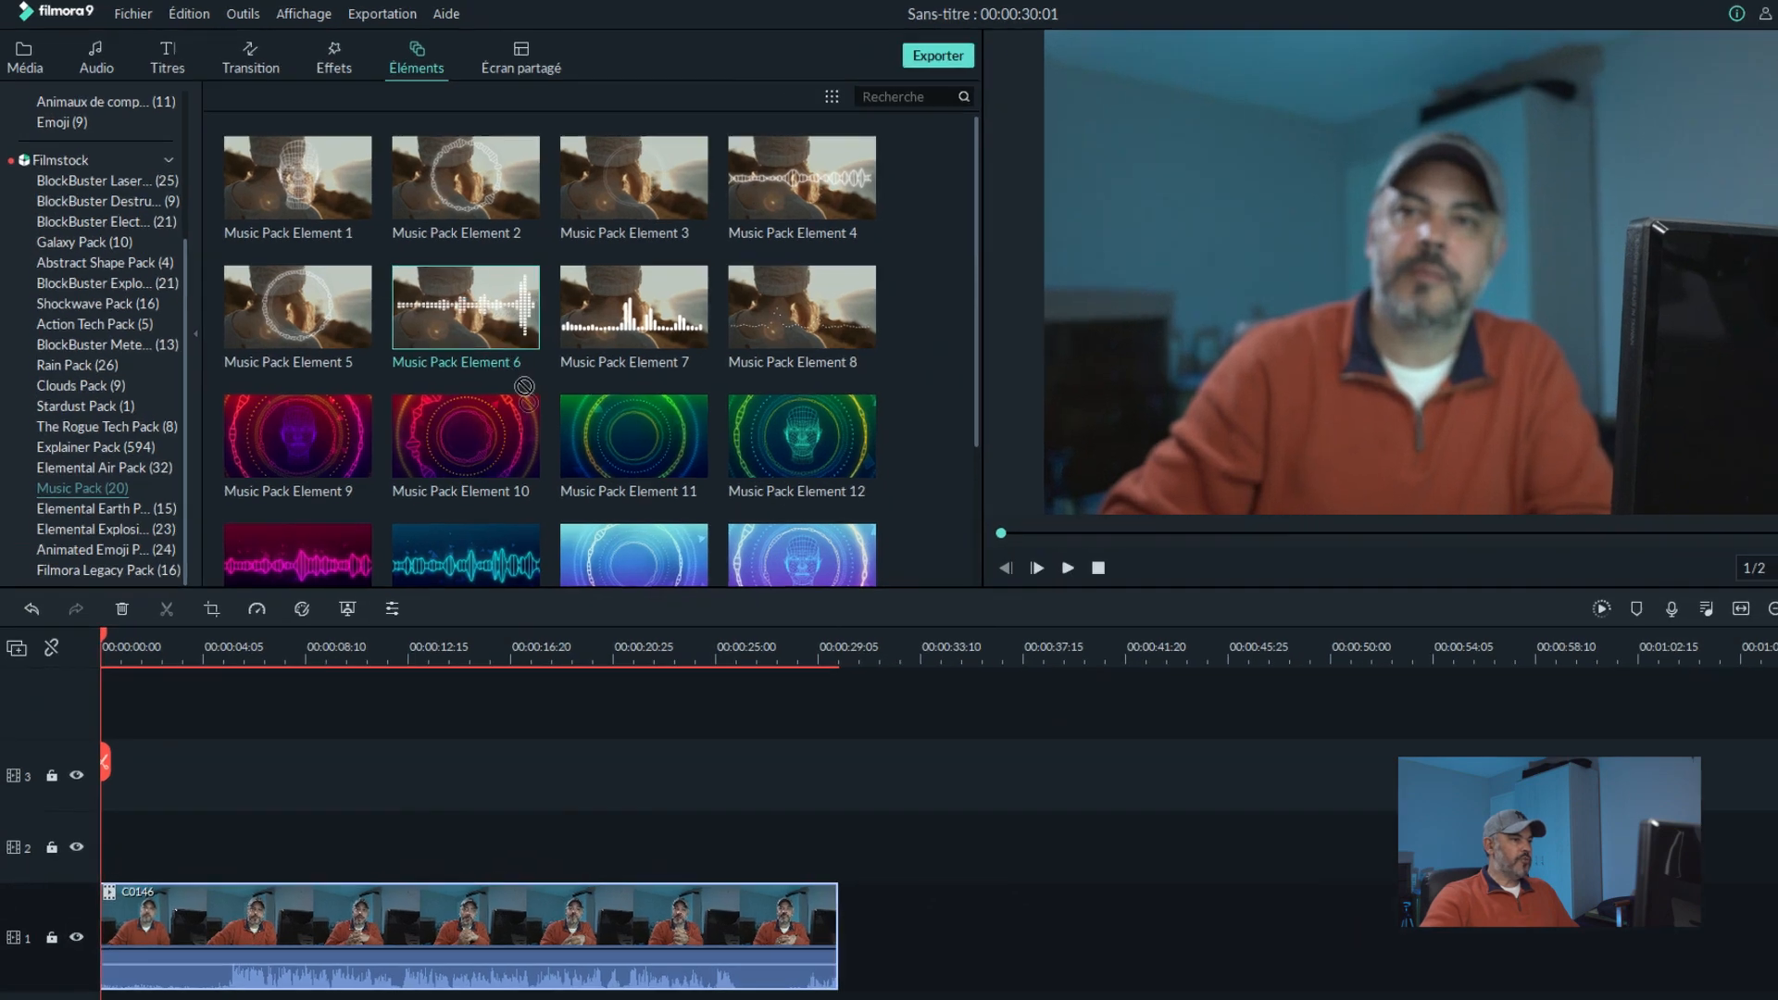
{"action": "left_click_drag", "start_coordinate": [460, 284], "coordinate": [99, 760]}
{"action": "left_click_drag", "start_coordinate": [184, 990], "coordinate": [184, 992]}
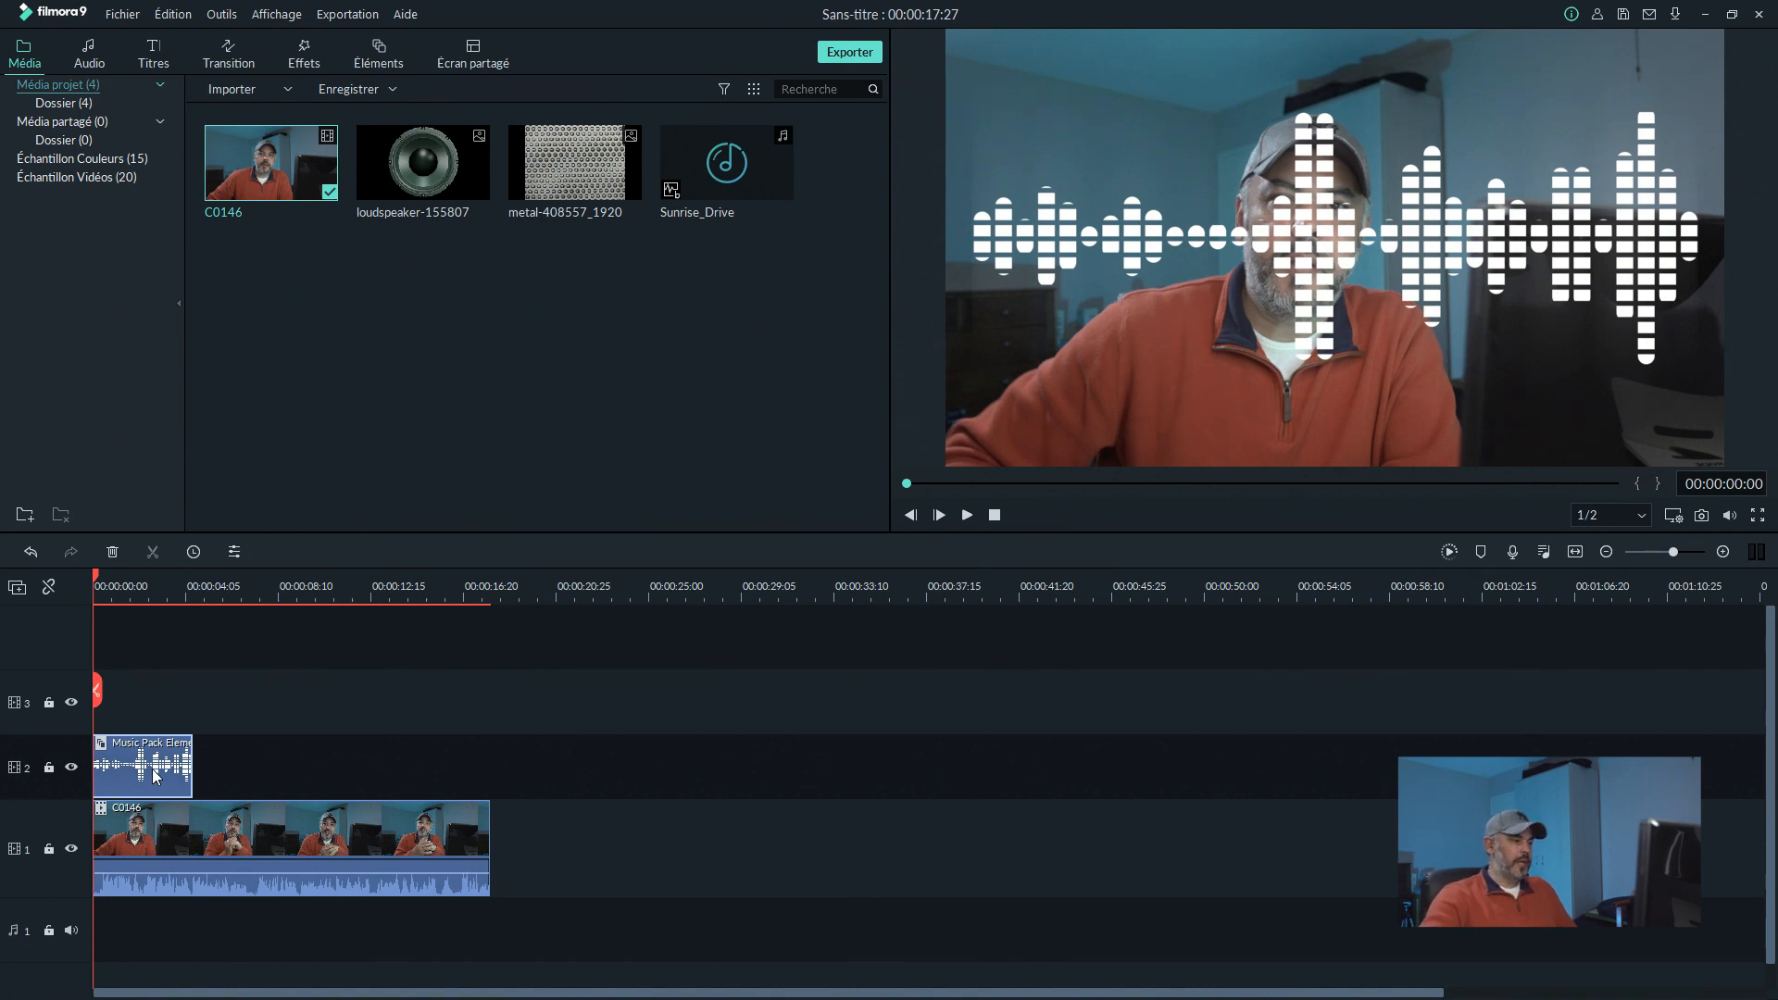
- Shrink the waveform element, move it to the lower-left corner of the picture, and play back the result
{"action": "double_click", "coordinate": [154, 774]}
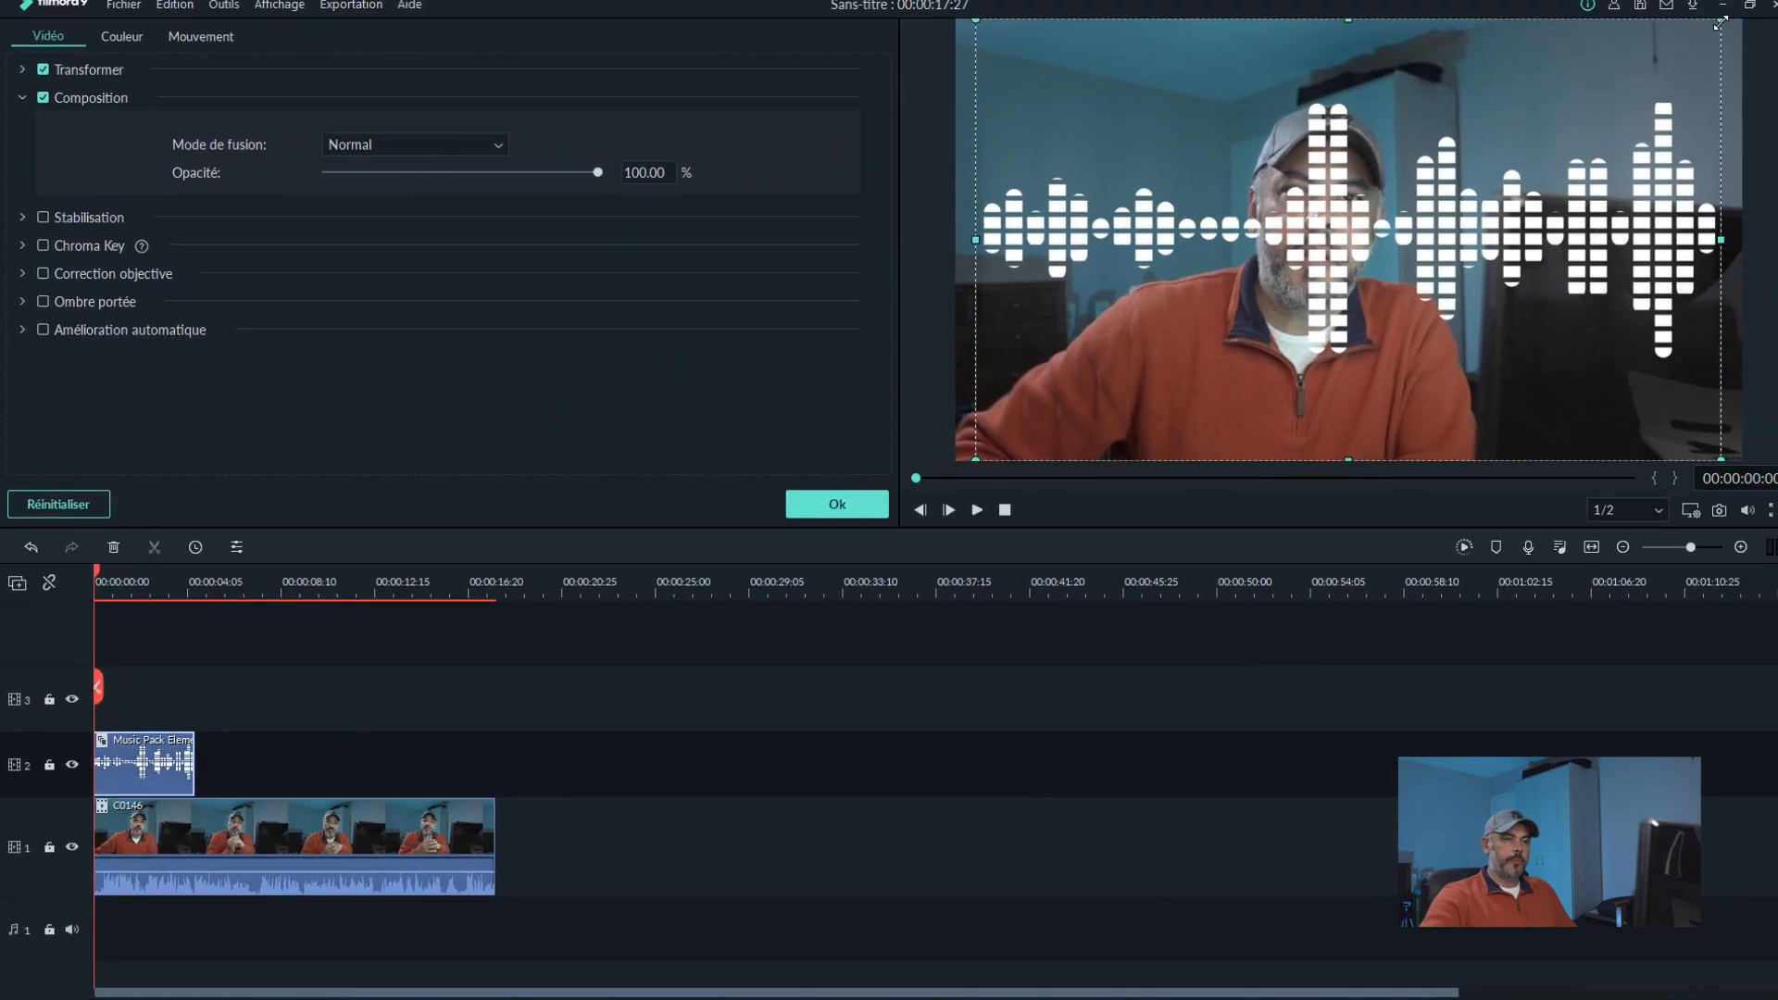
{"action": "left_click_drag", "start_coordinate": [1436, 211], "coordinate": [1653, 389]}
{"action": "left_click_drag", "start_coordinate": [1623, 298], "coordinate": [1046, 397]}
{"action": "key", "text": "space"}
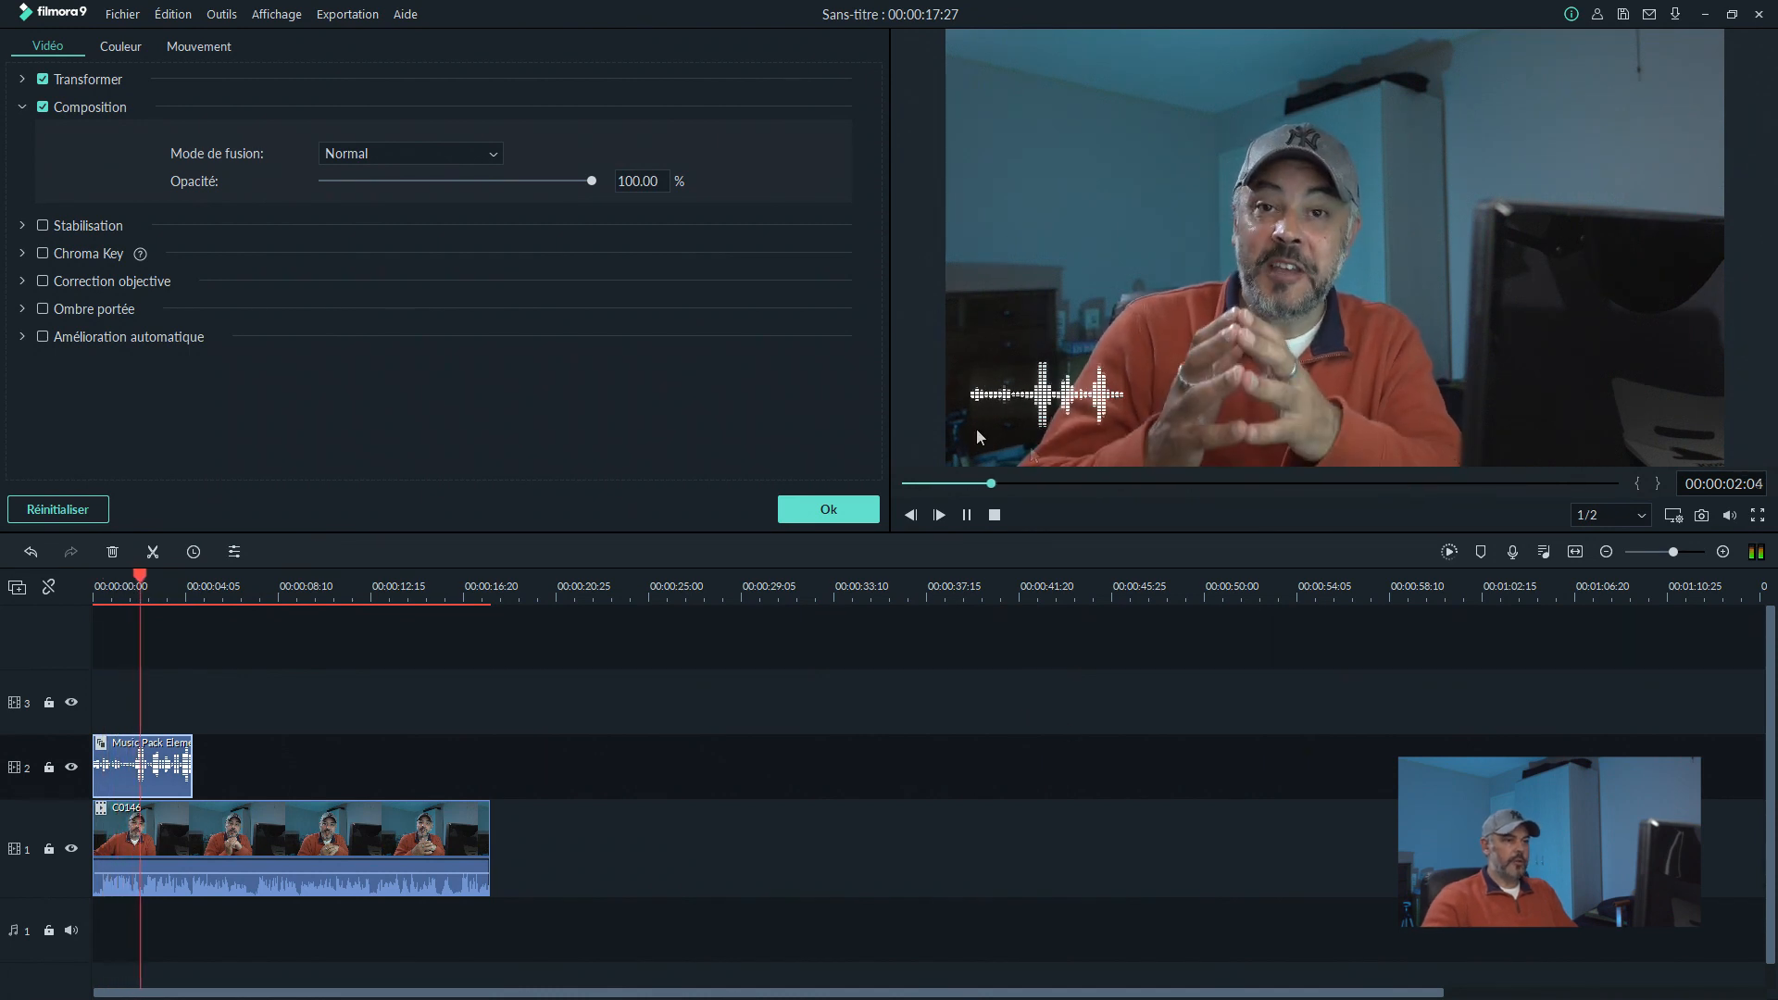
{"action": "key", "text": "space"}
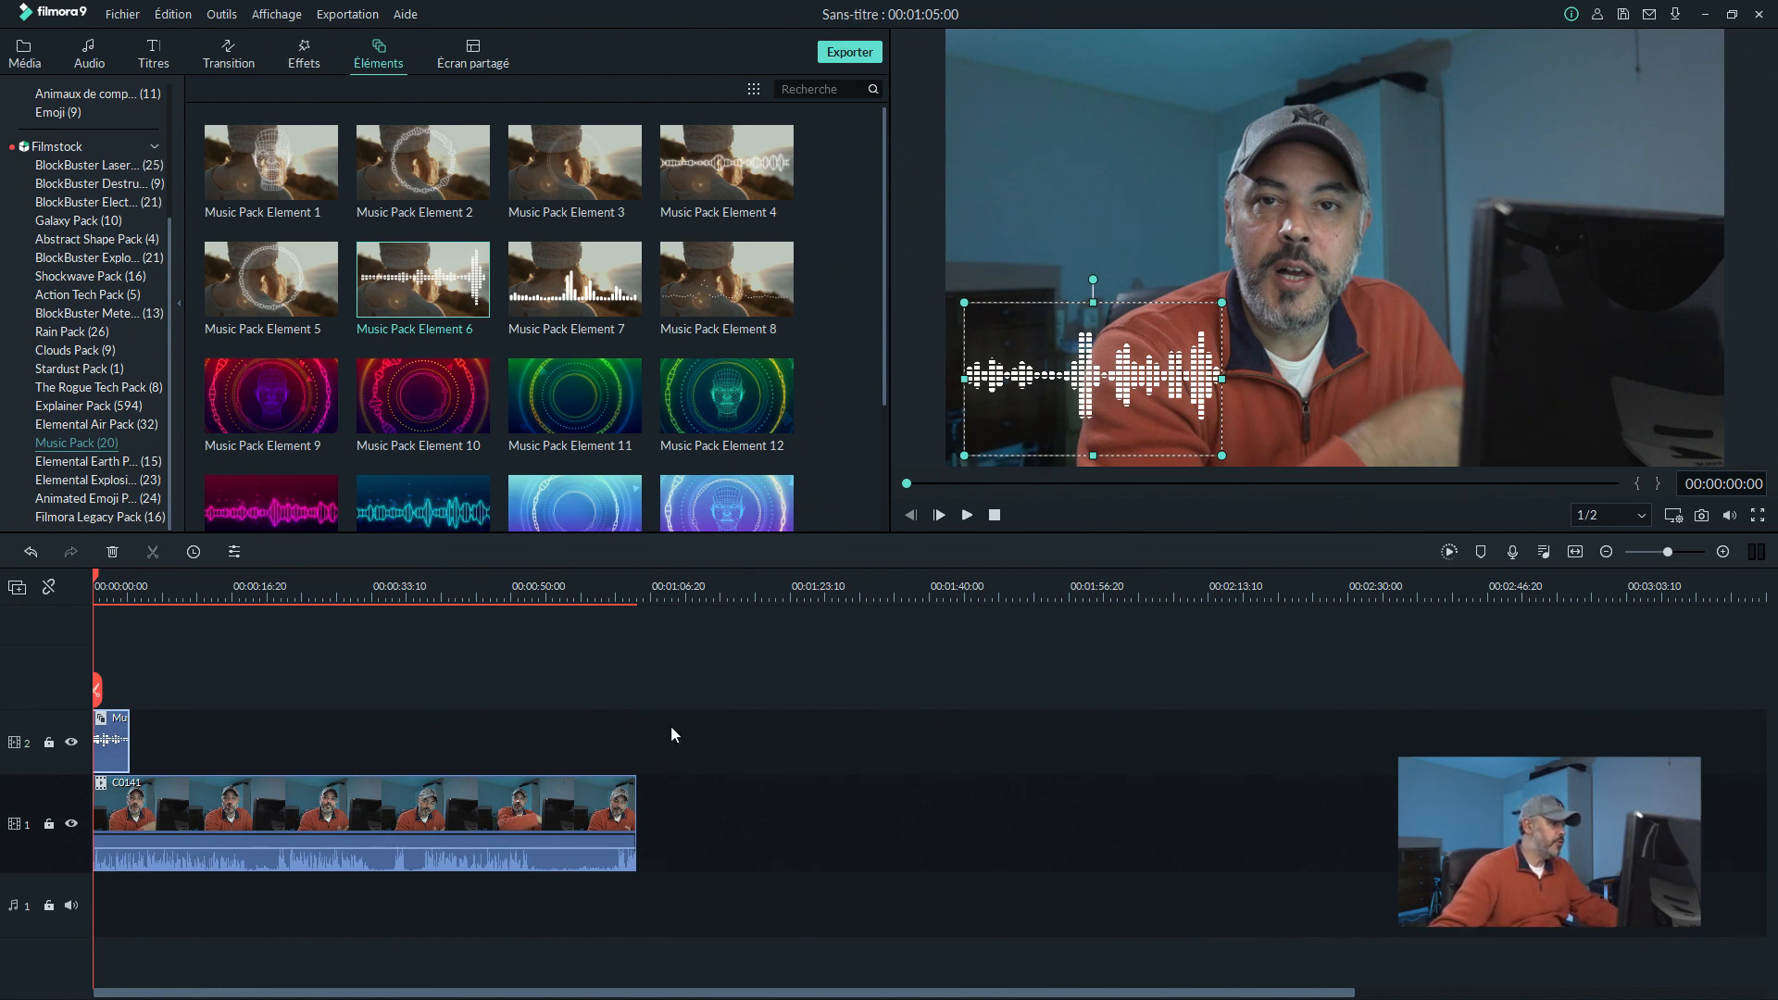
- Set the waveform element's white-balance temperature to 100 and enlarge it toward the middle of the picture
{"action": "double_click", "coordinate": [110, 745]}
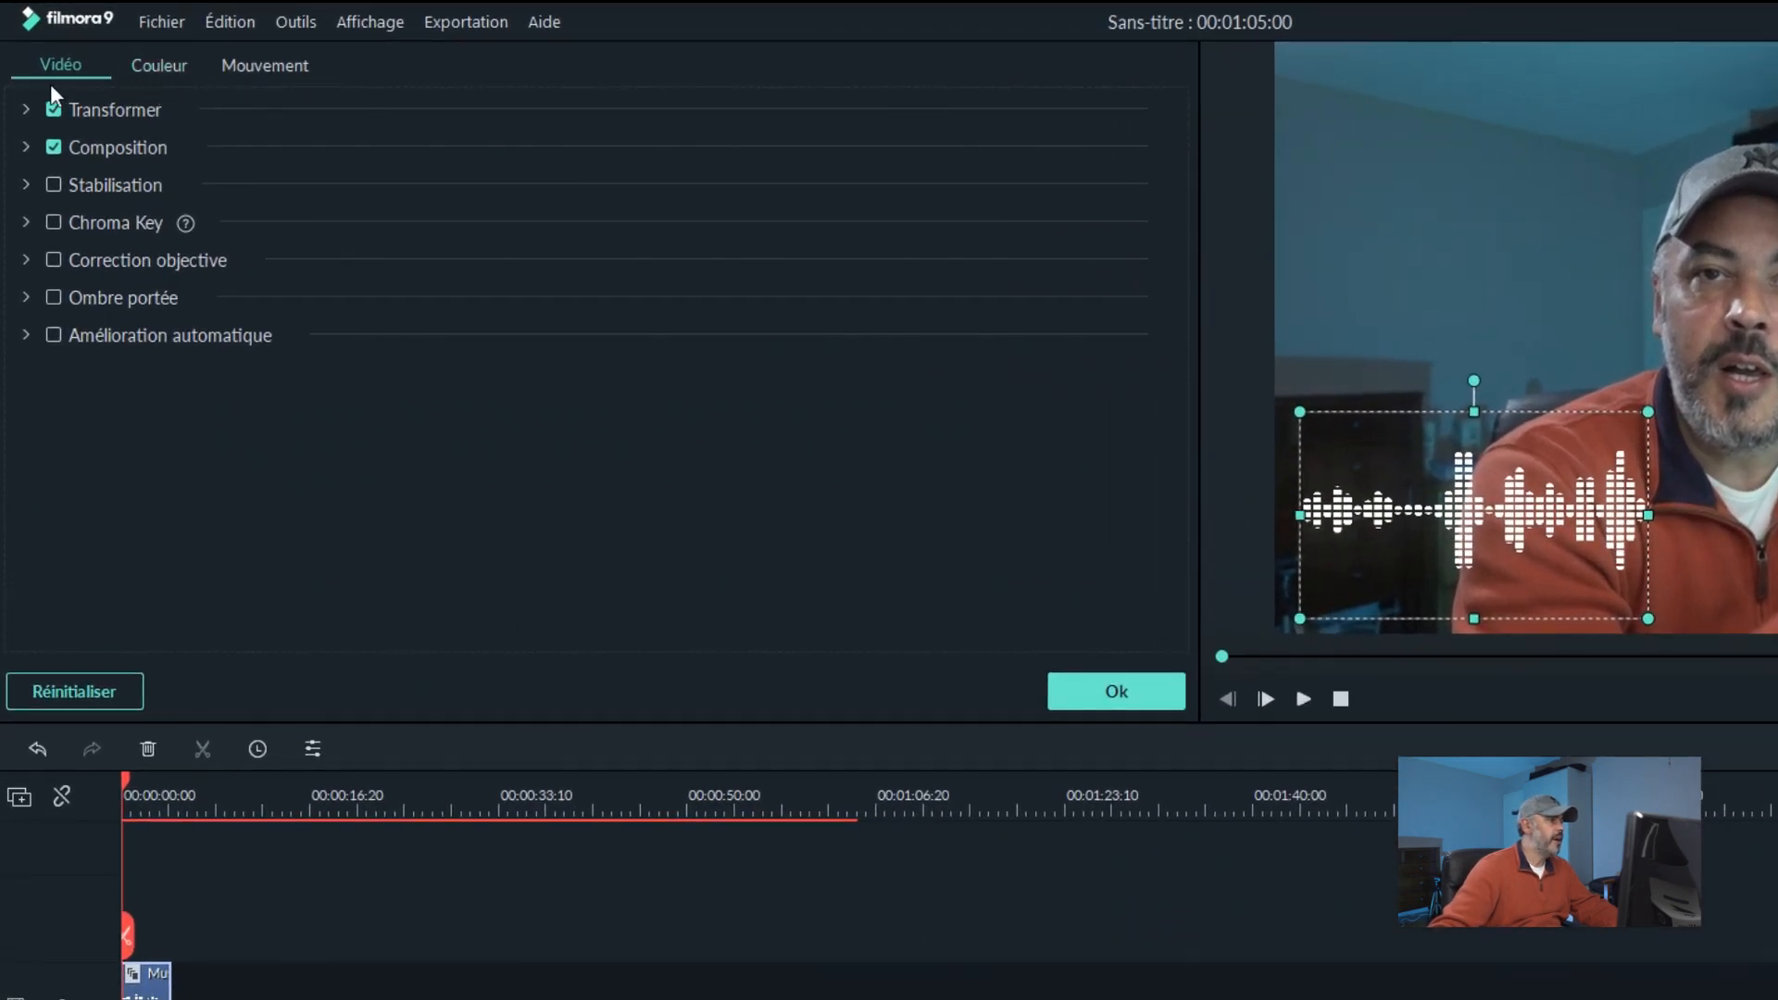
{"action": "left_click", "coordinate": [158, 64]}
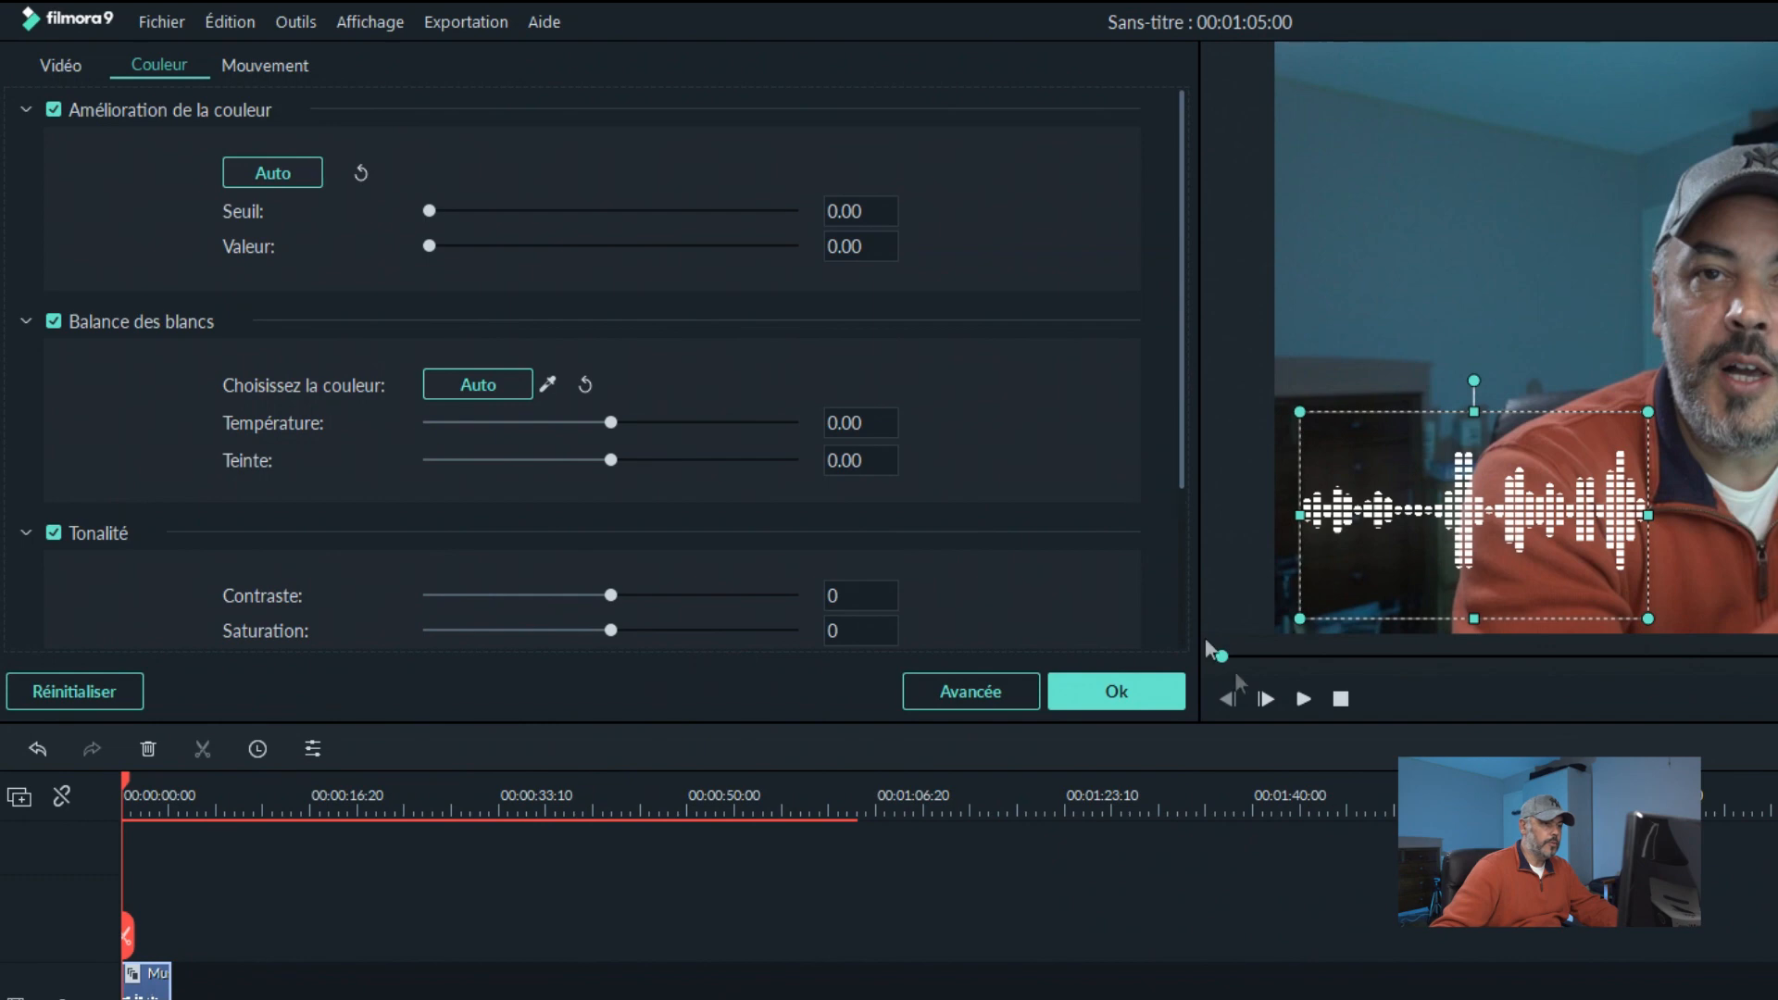
{"action": "left_click_drag", "start_coordinate": [1235, 726], "coordinate": [1235, 838]}
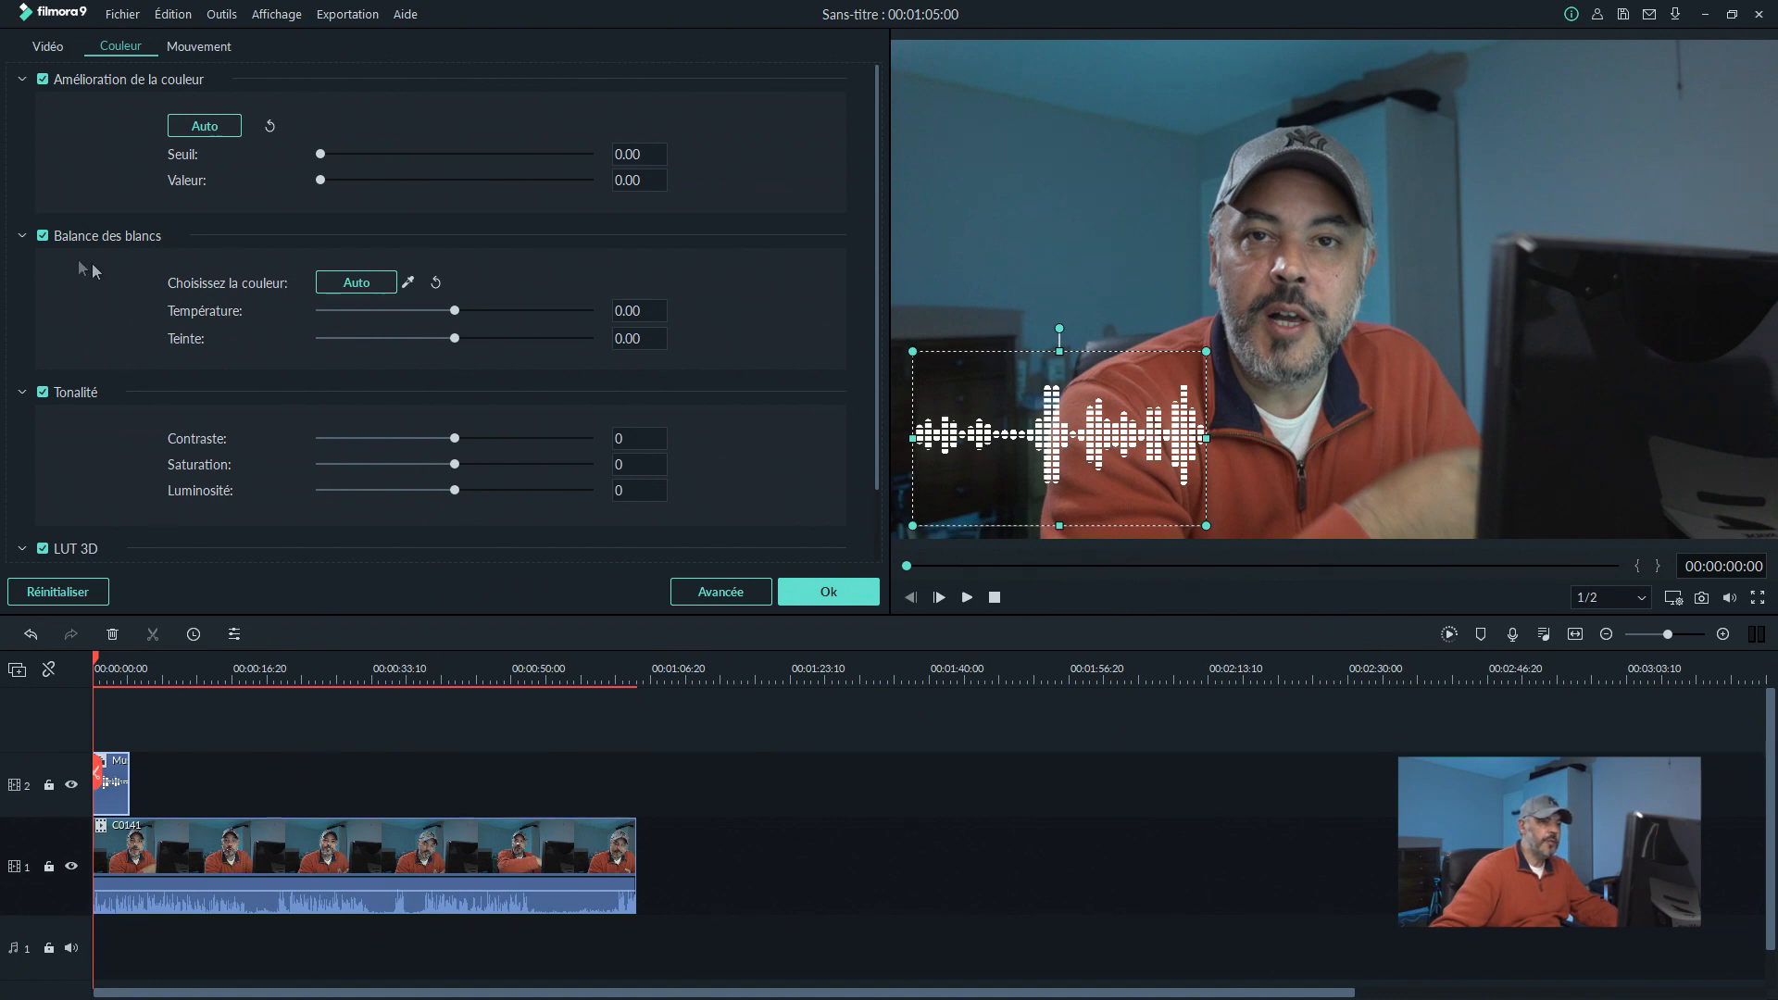
{"action": "left_click_drag", "start_coordinate": [453, 312], "coordinate": [612, 318]}
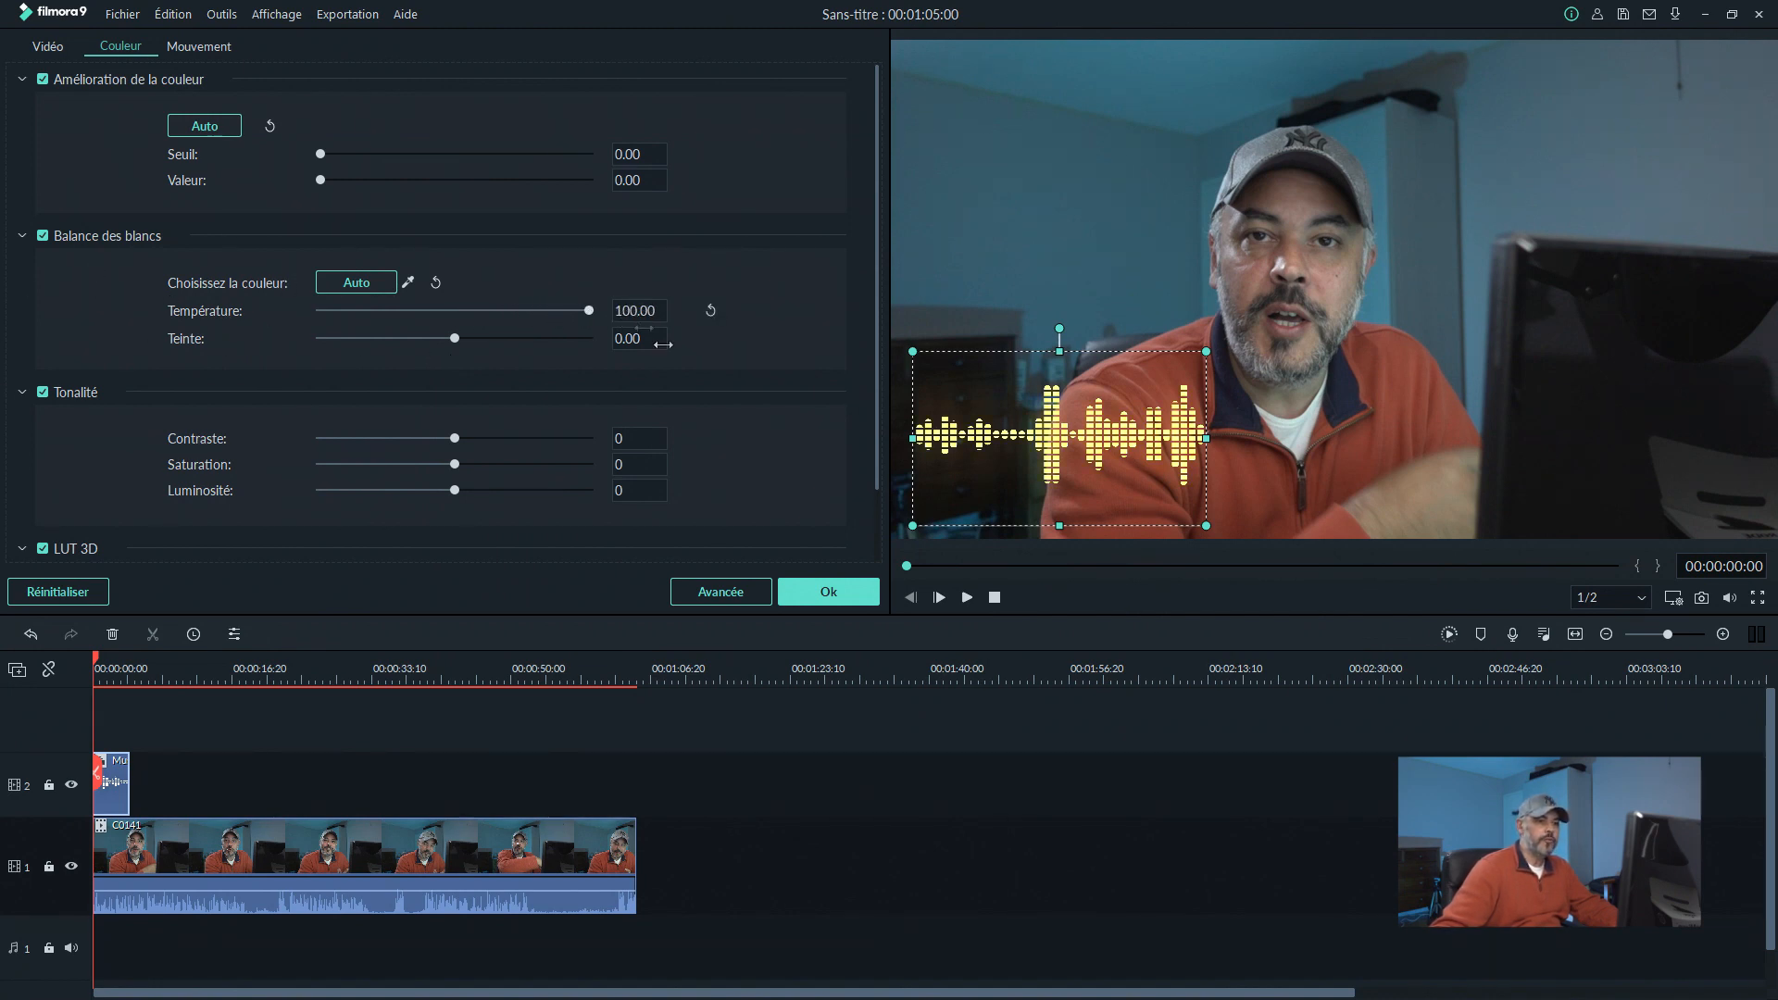
{"action": "left_click_drag", "start_coordinate": [1205, 353], "coordinate": [1290, 290]}
{"action": "left_click_drag", "start_coordinate": [1232, 387], "coordinate": [1290, 328]}
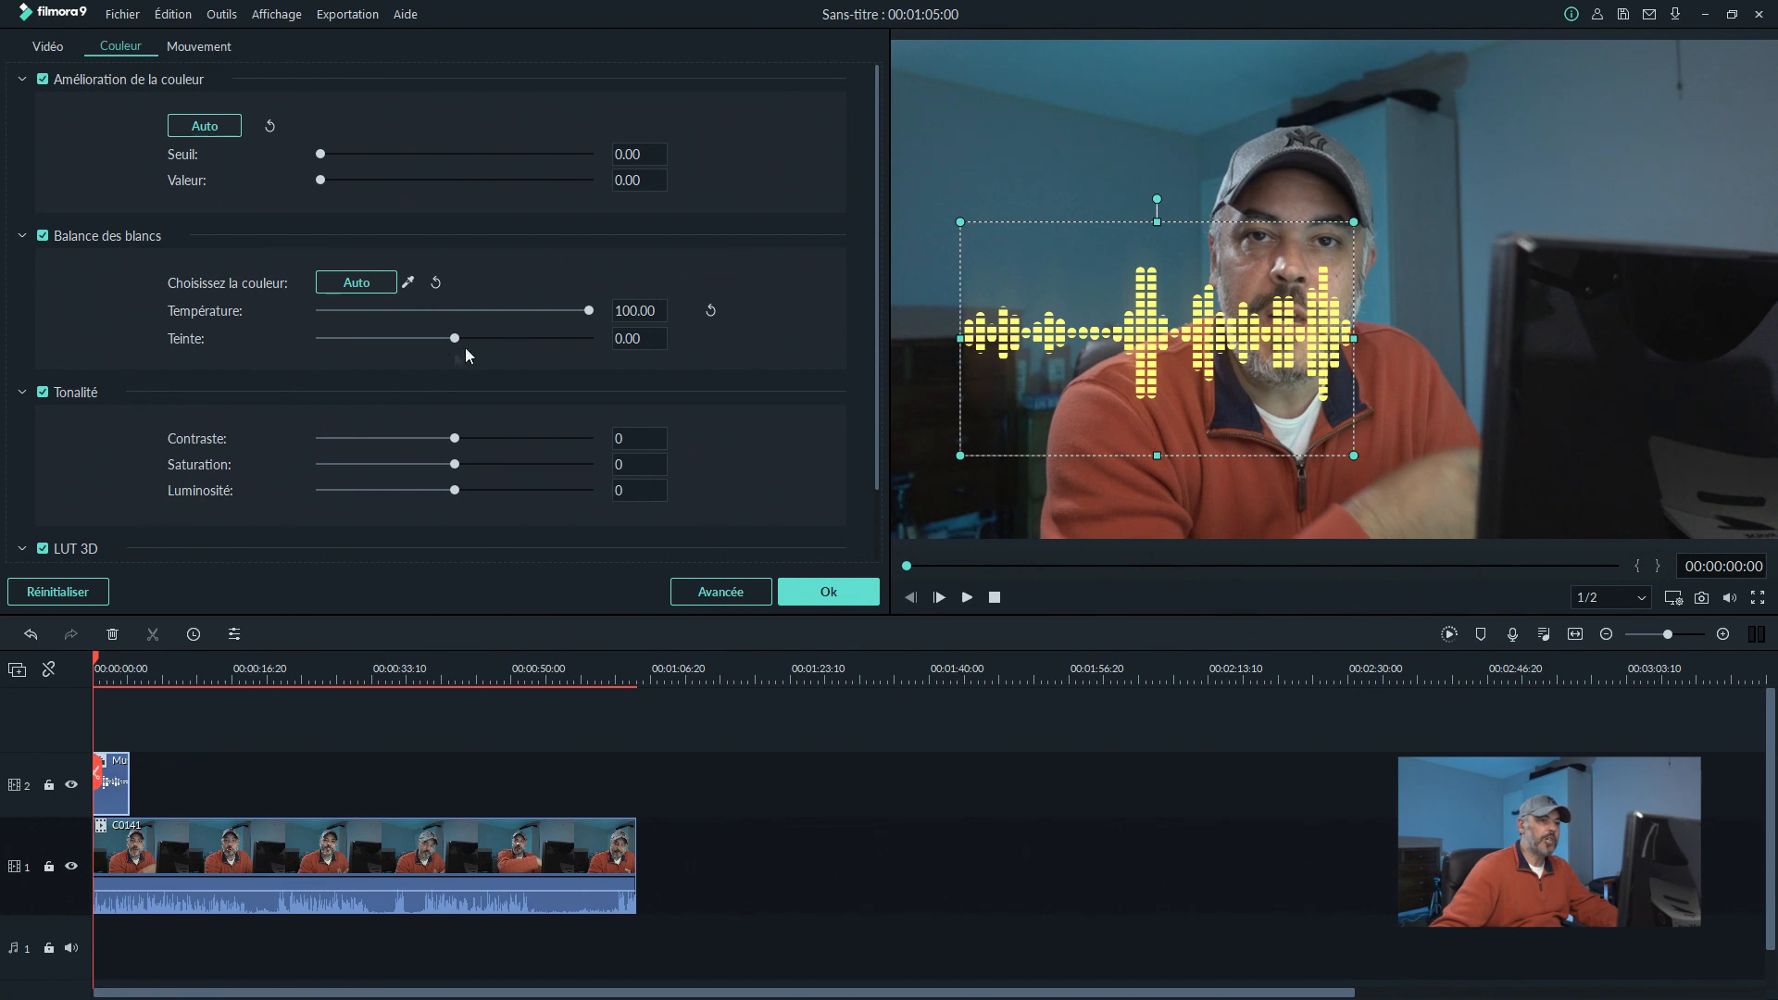
- Recolour the waveform element green by adjusting its threshold, white-balance temperature and tint, and tonality
{"action": "left_click_drag", "start_coordinate": [453, 337], "coordinate": [329, 347]}
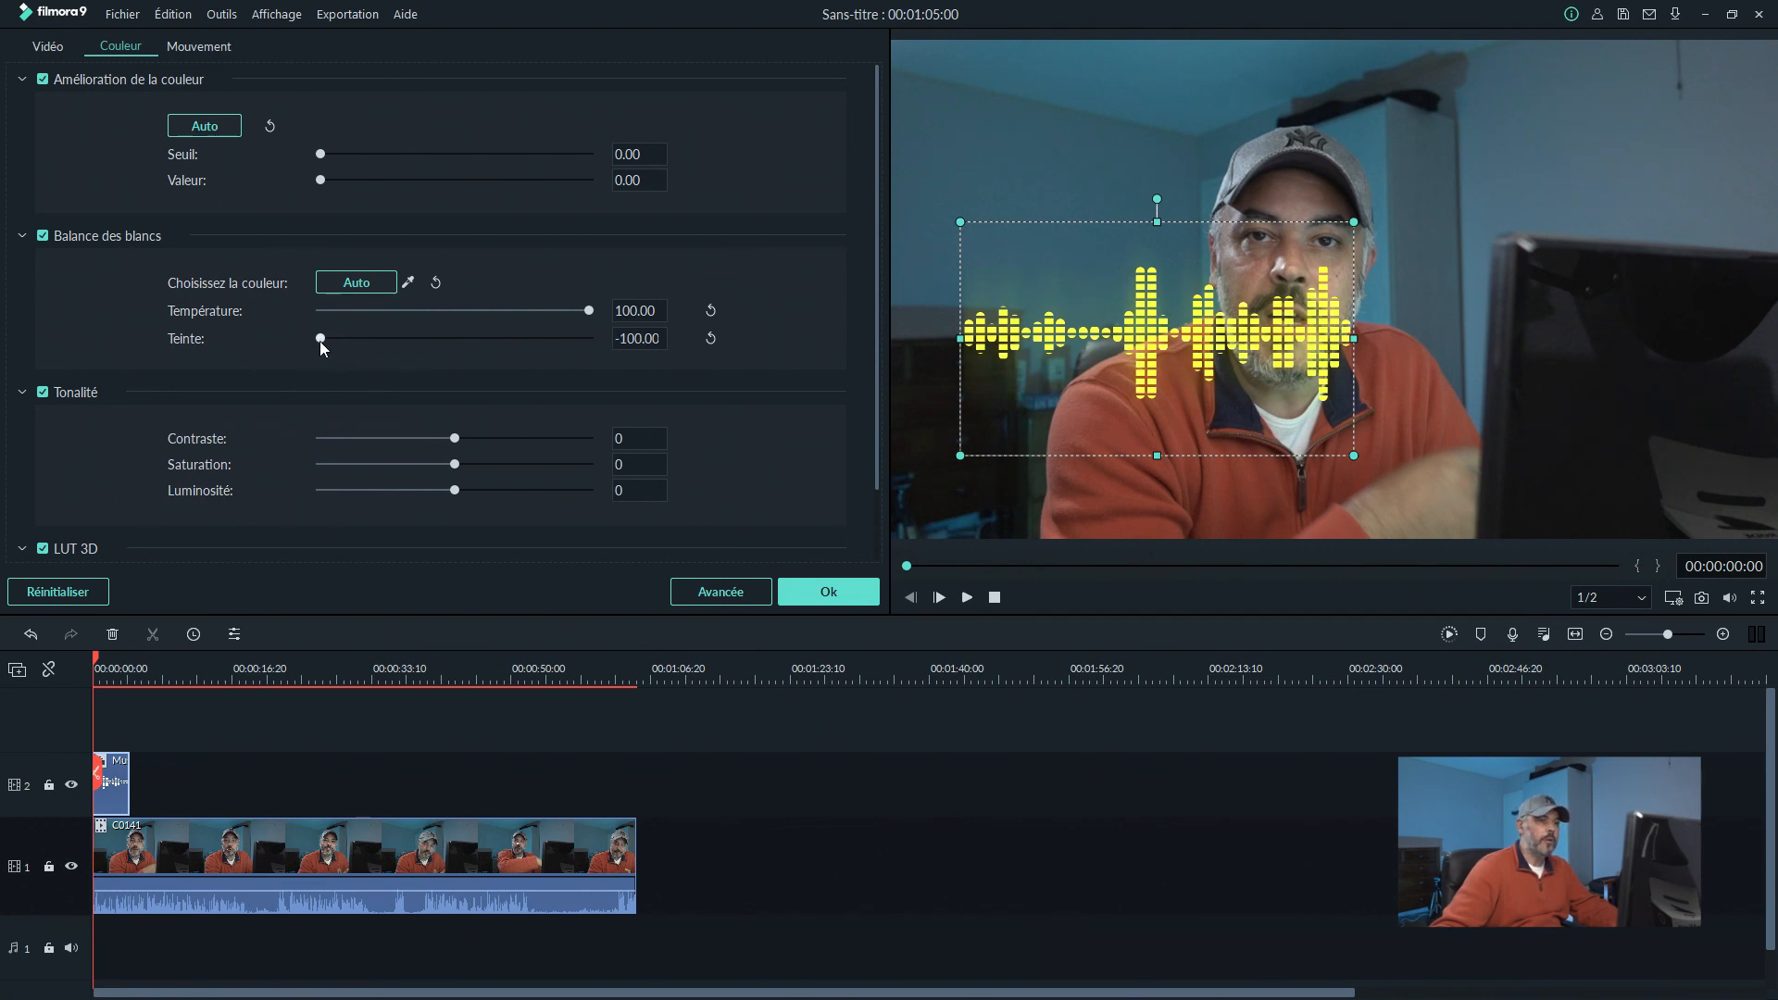
{"action": "left_click_drag", "start_coordinate": [320, 340], "coordinate": [597, 337]}
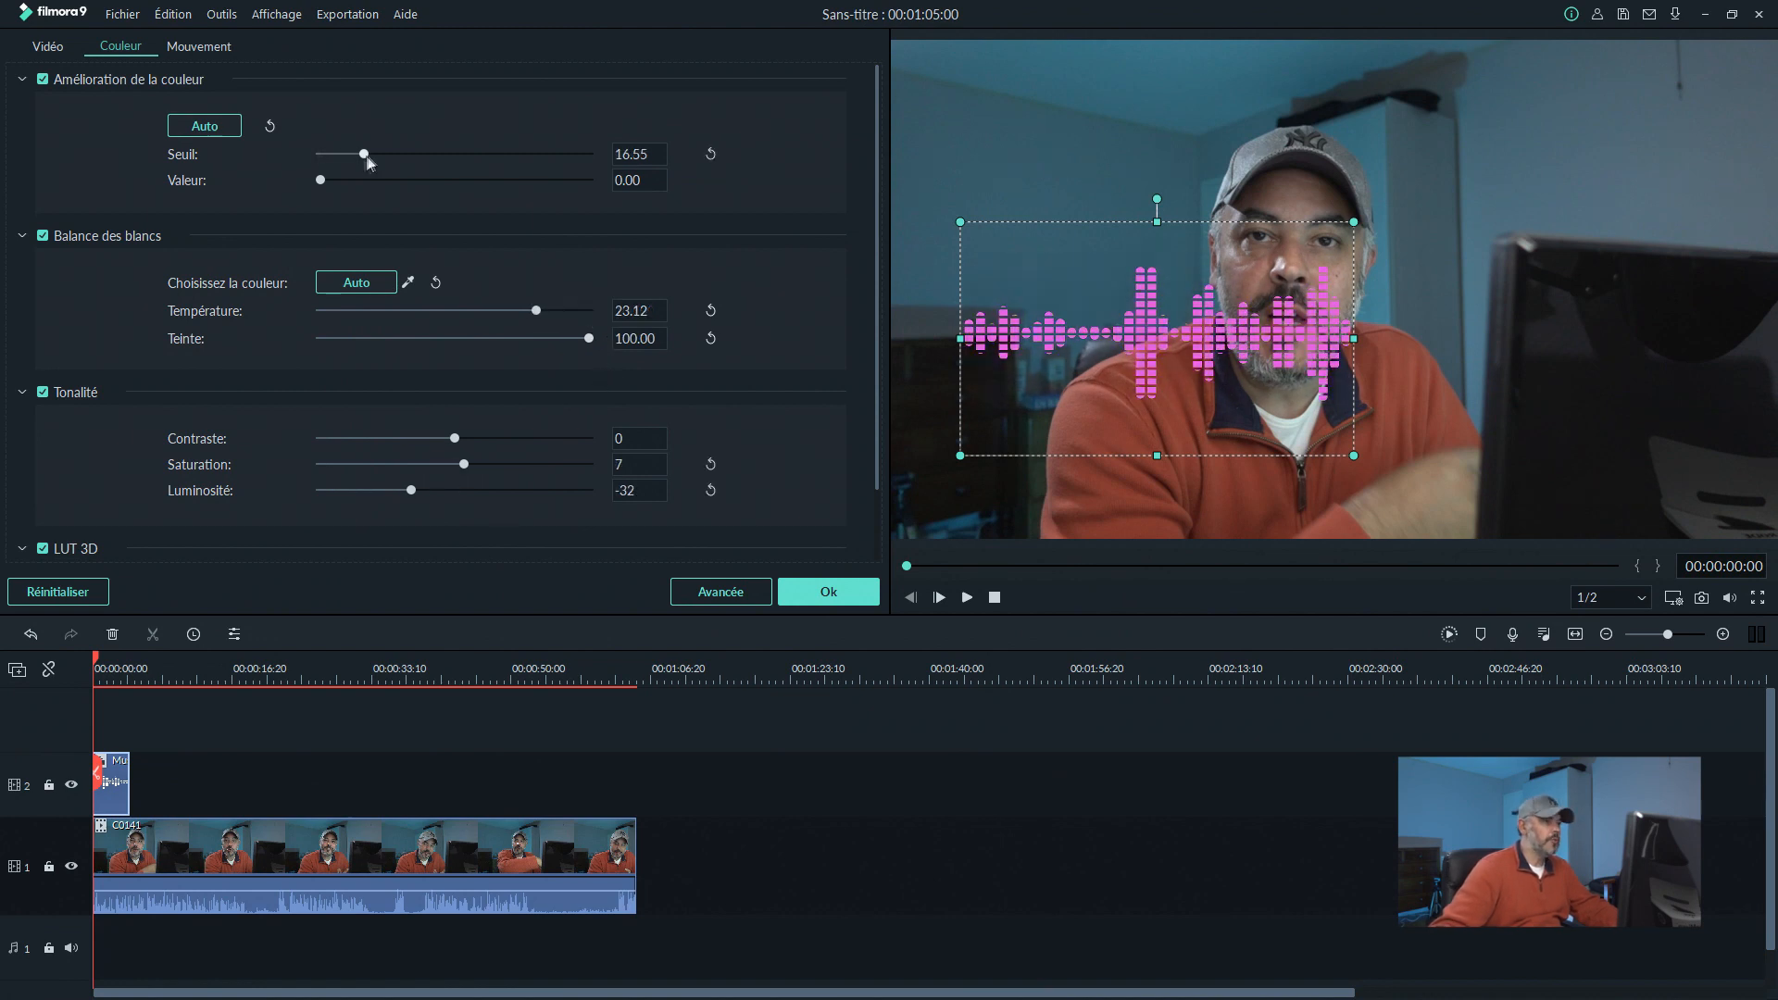
{"action": "left_click_drag", "start_coordinate": [369, 157], "coordinate": [287, 162]}
{"action": "left_click_drag", "start_coordinate": [581, 317], "coordinate": [401, 320]}
{"action": "left_click_drag", "start_coordinate": [589, 339], "coordinate": [258, 374]}
{"action": "left_click_drag", "start_coordinate": [447, 310], "coordinate": [401, 322]}
{"action": "left_click_drag", "start_coordinate": [465, 446], "coordinate": [559, 446]}
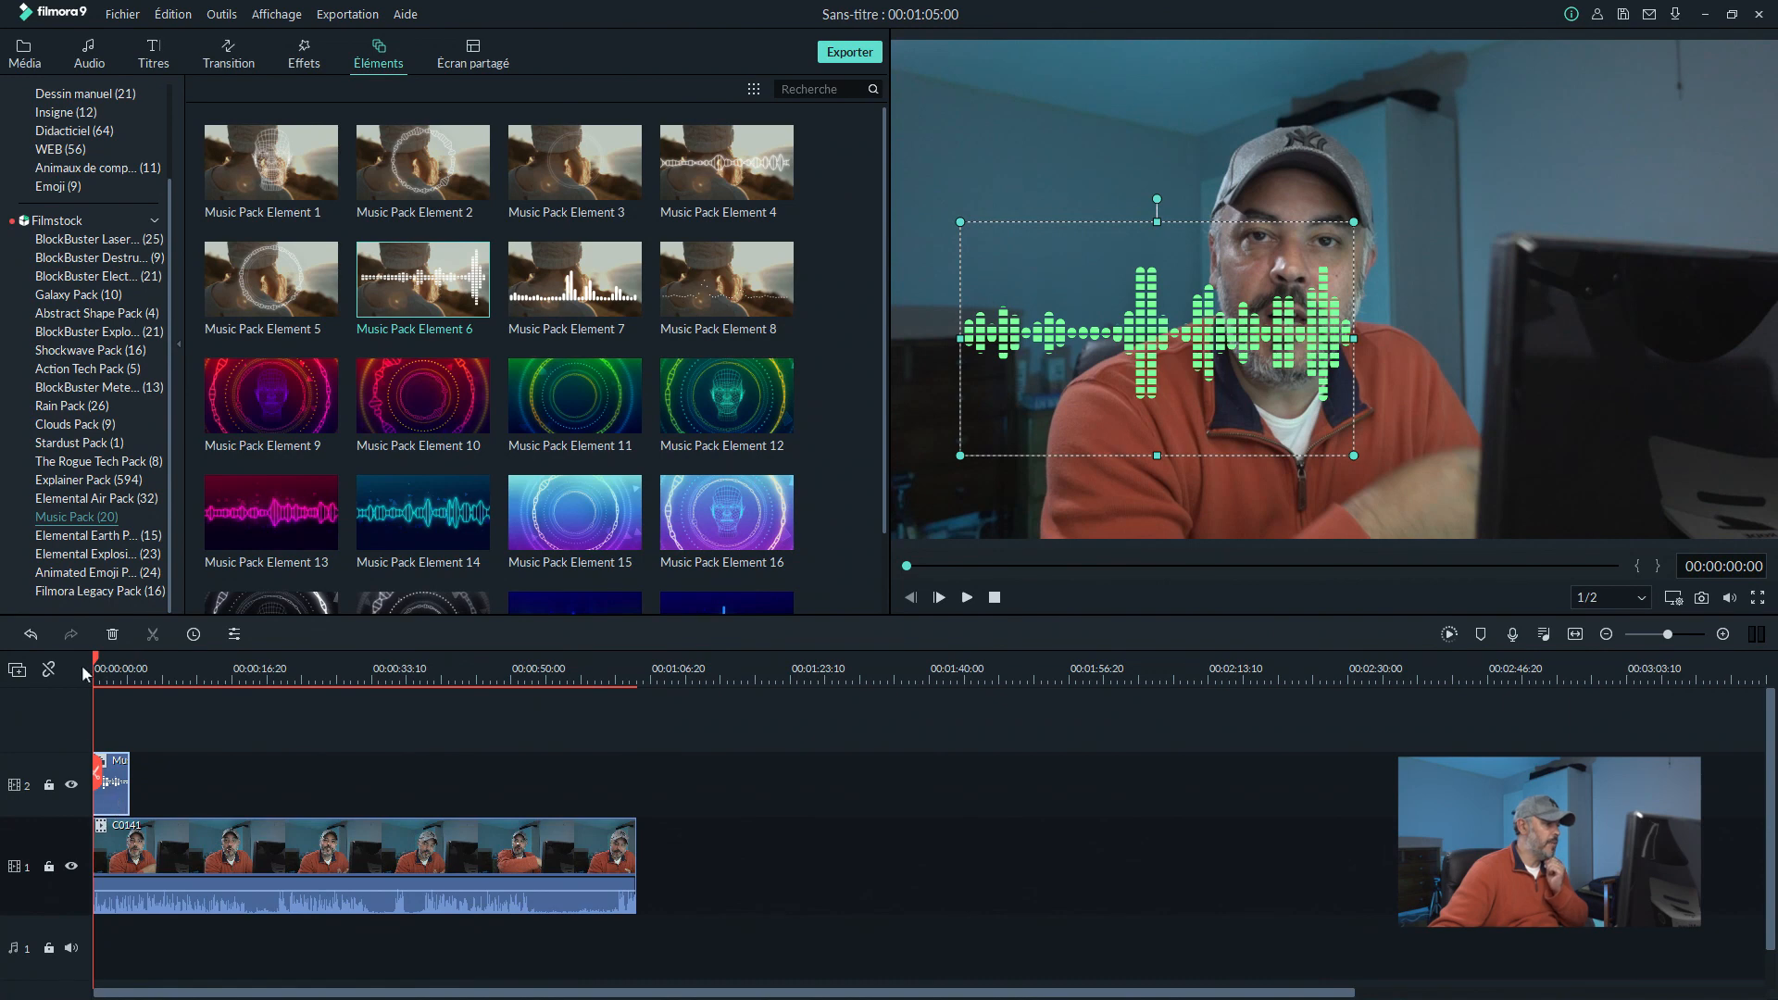
{"action": "left_click_drag", "start_coordinate": [105, 663], "coordinate": [95, 663]}
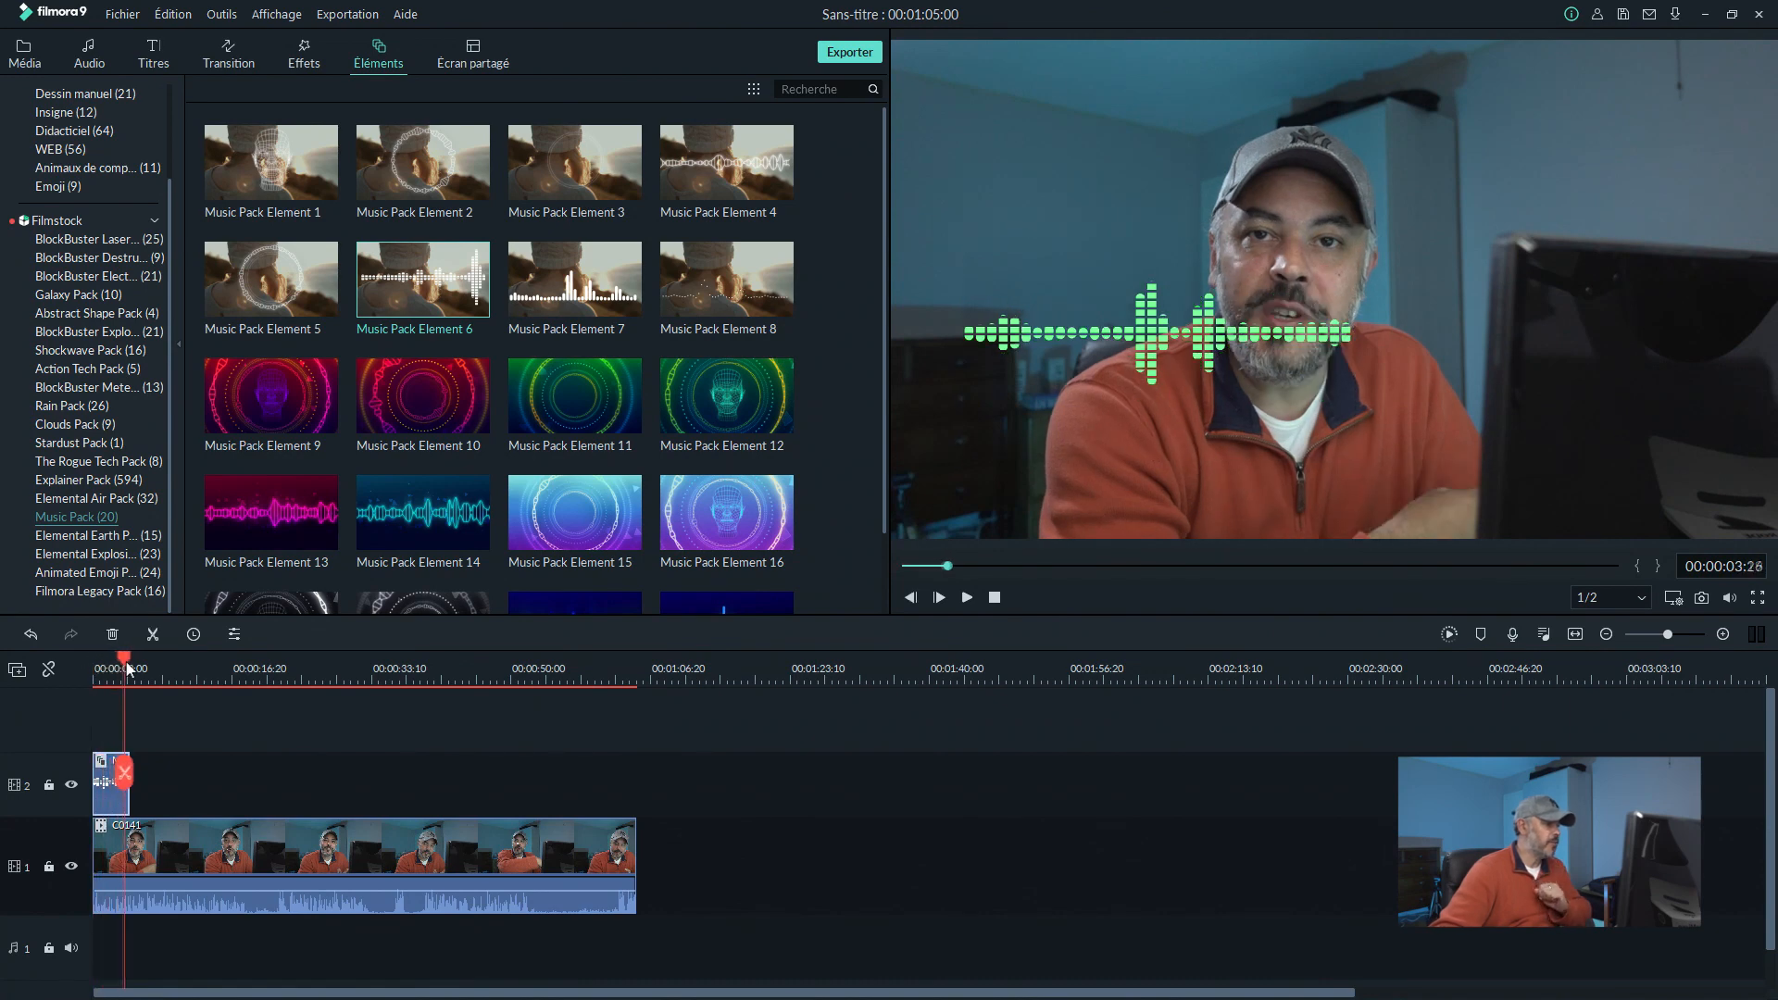
{"action": "right_click", "coordinate": [116, 786]}
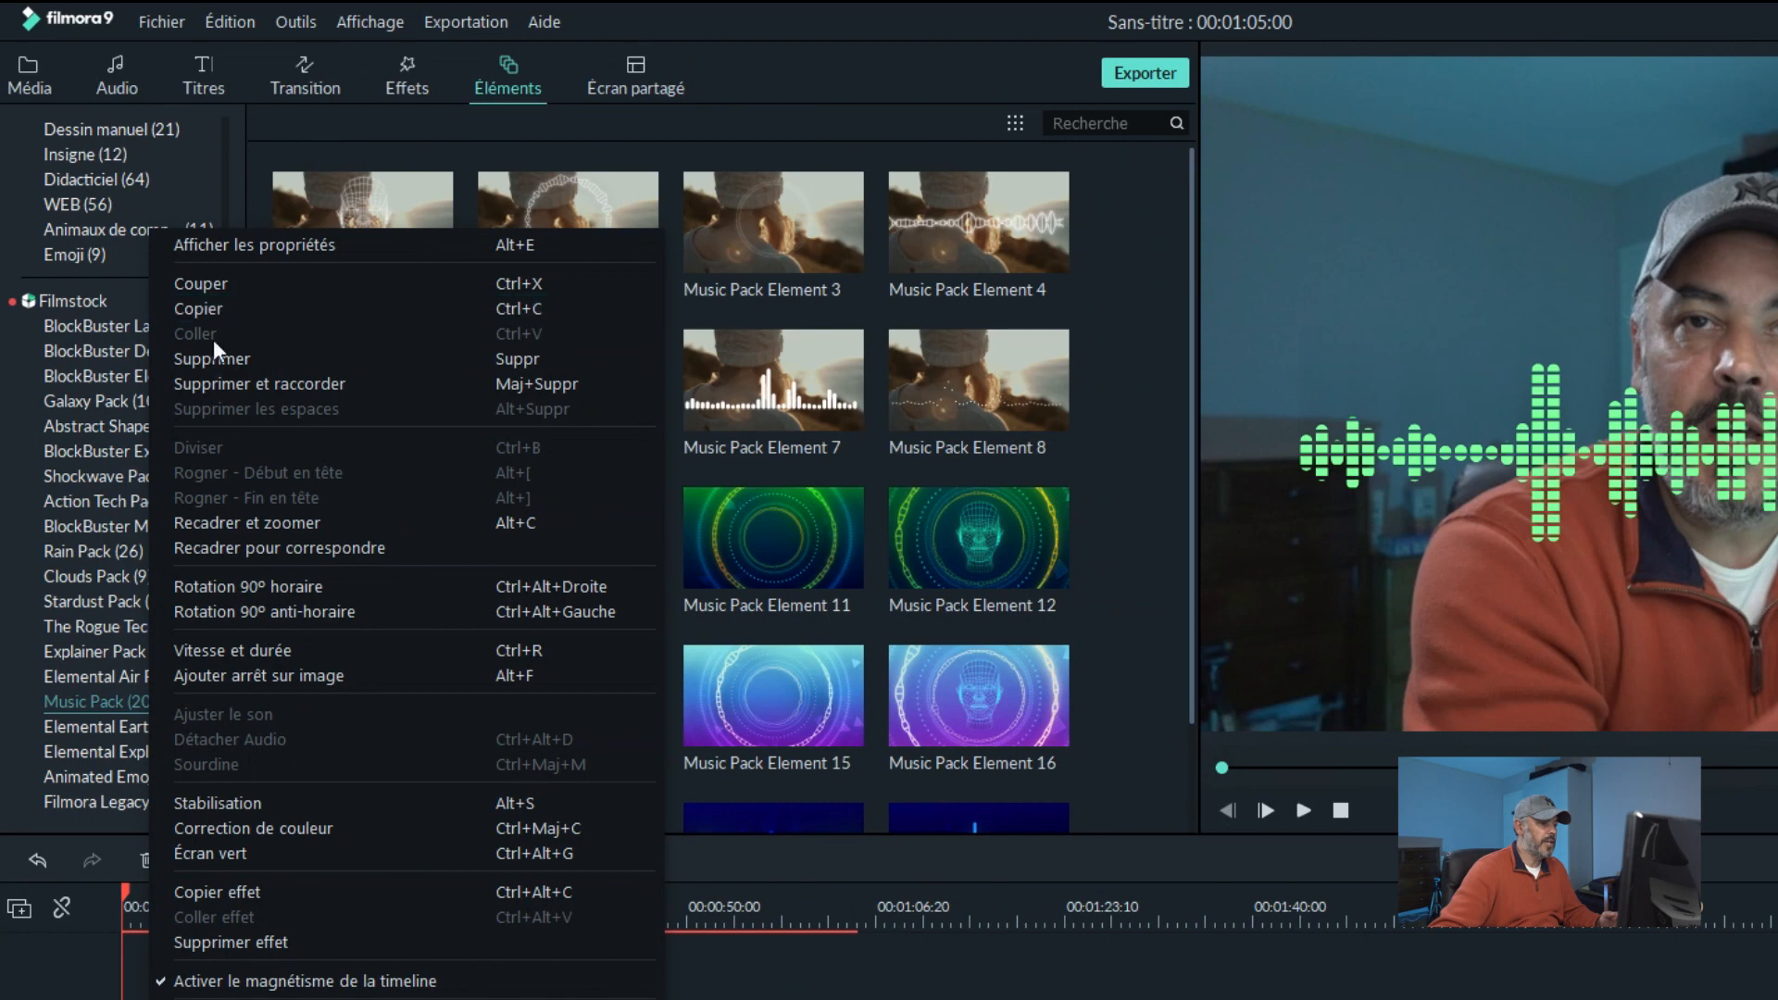
{"action": "left_click", "coordinate": [740, 998]}
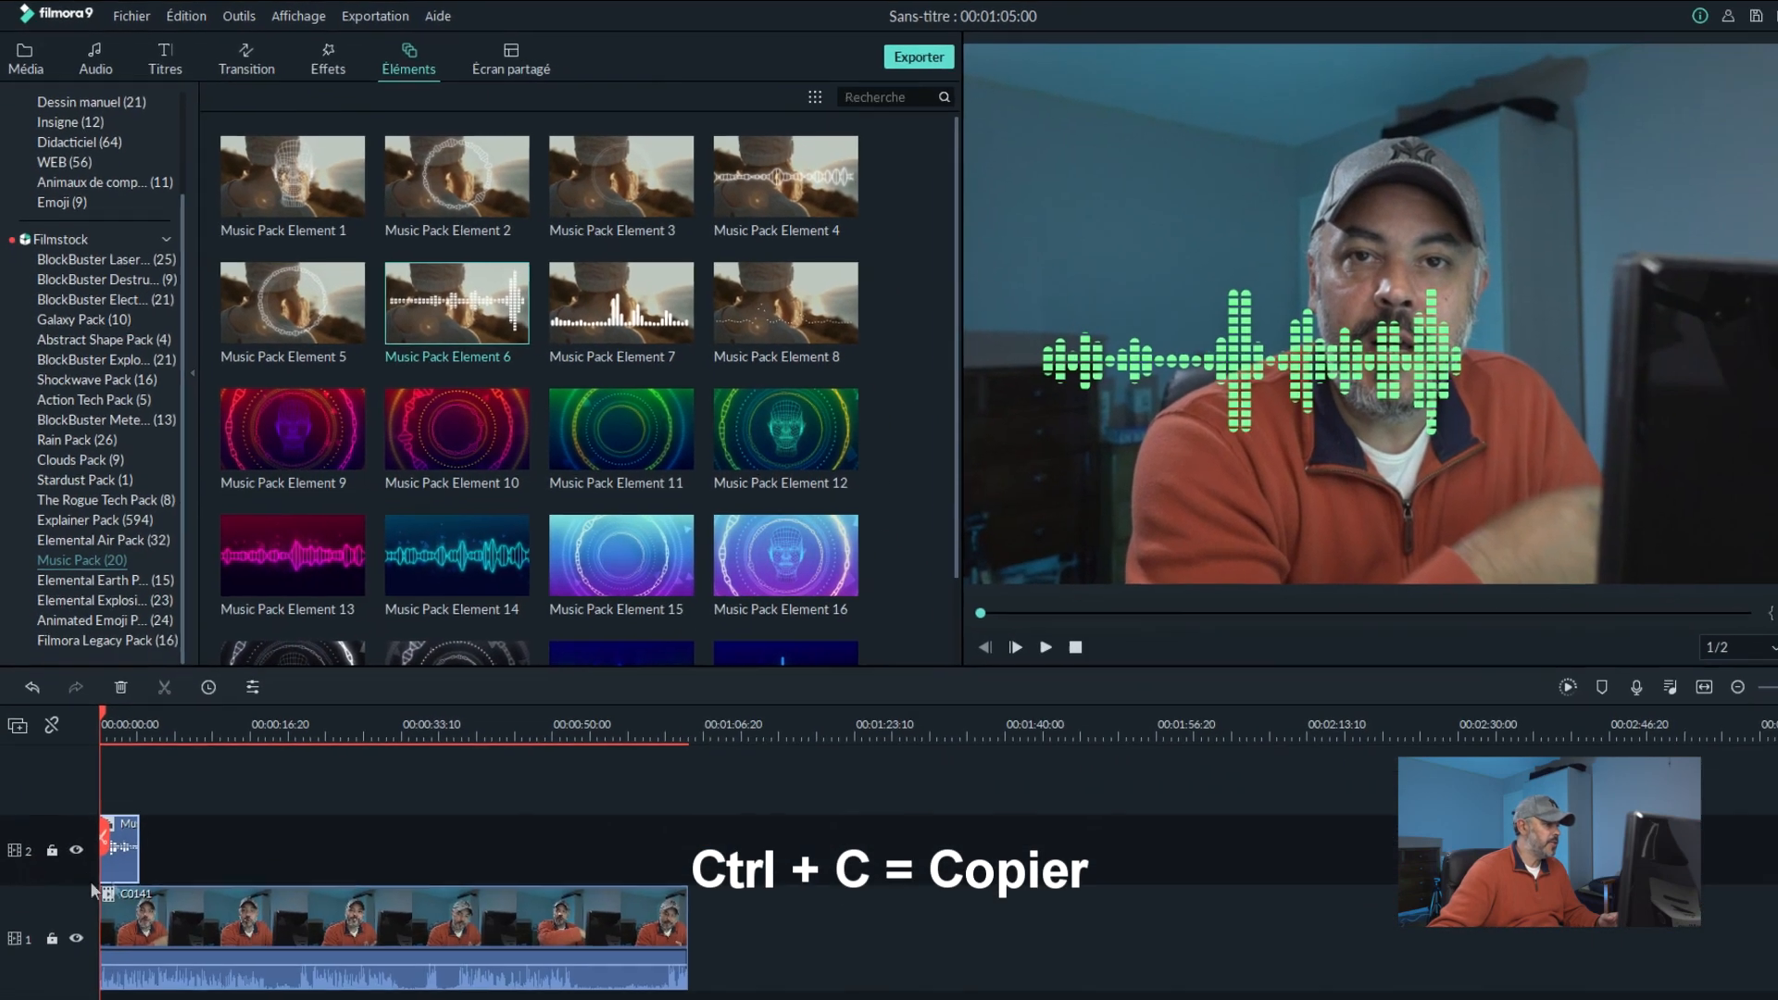
- Copy the green waveform clip on video track 2 and paste it repeatedly end to end along the full length of the C0141 clip
{"action": "left_click", "coordinate": [118, 800]}
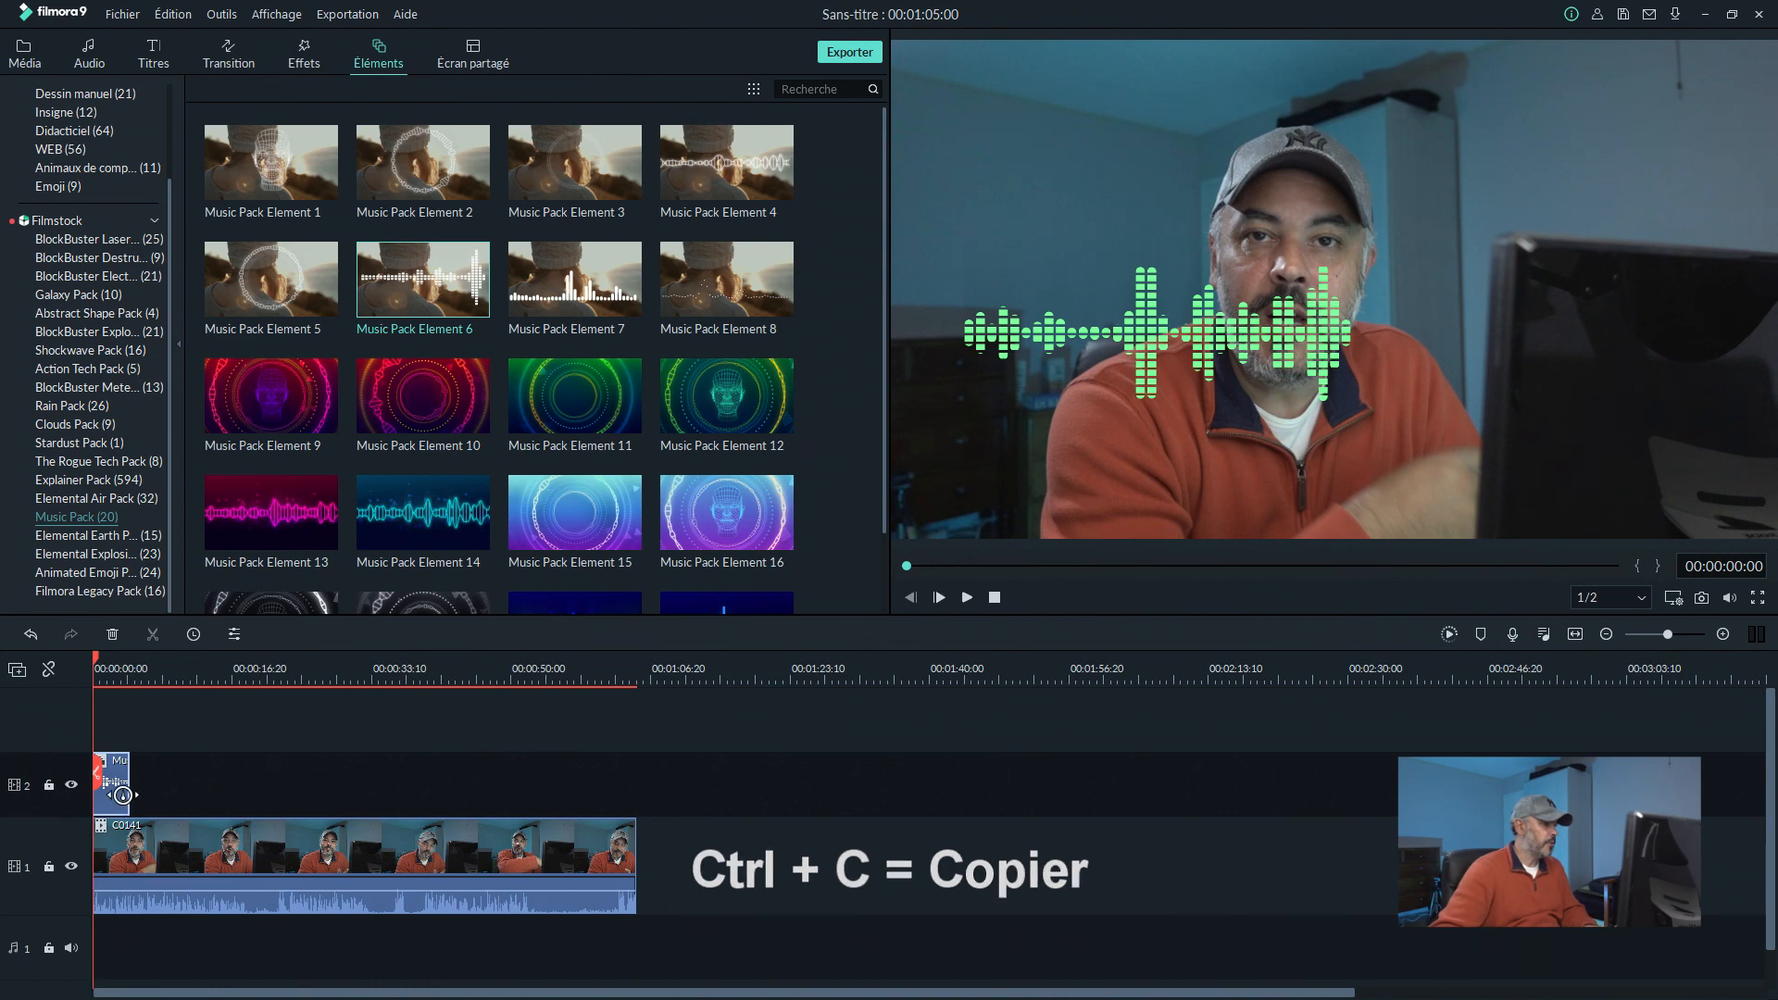
{"action": "key", "text": "ctrl+c"}
{"action": "key", "text": "ctrl+v"}
{"action": "key", "text": "ctrl+v"}
{"action": "key", "text": "ctrl+v"}
{"action": "key", "text": "ctrl+v"}
{"action": "key", "text": "ctrl+v"}
{"action": "key", "text": "ctrl+v"}
{"action": "key", "text": "ctrl+v"}
{"action": "key", "text": "ctrl+v"}
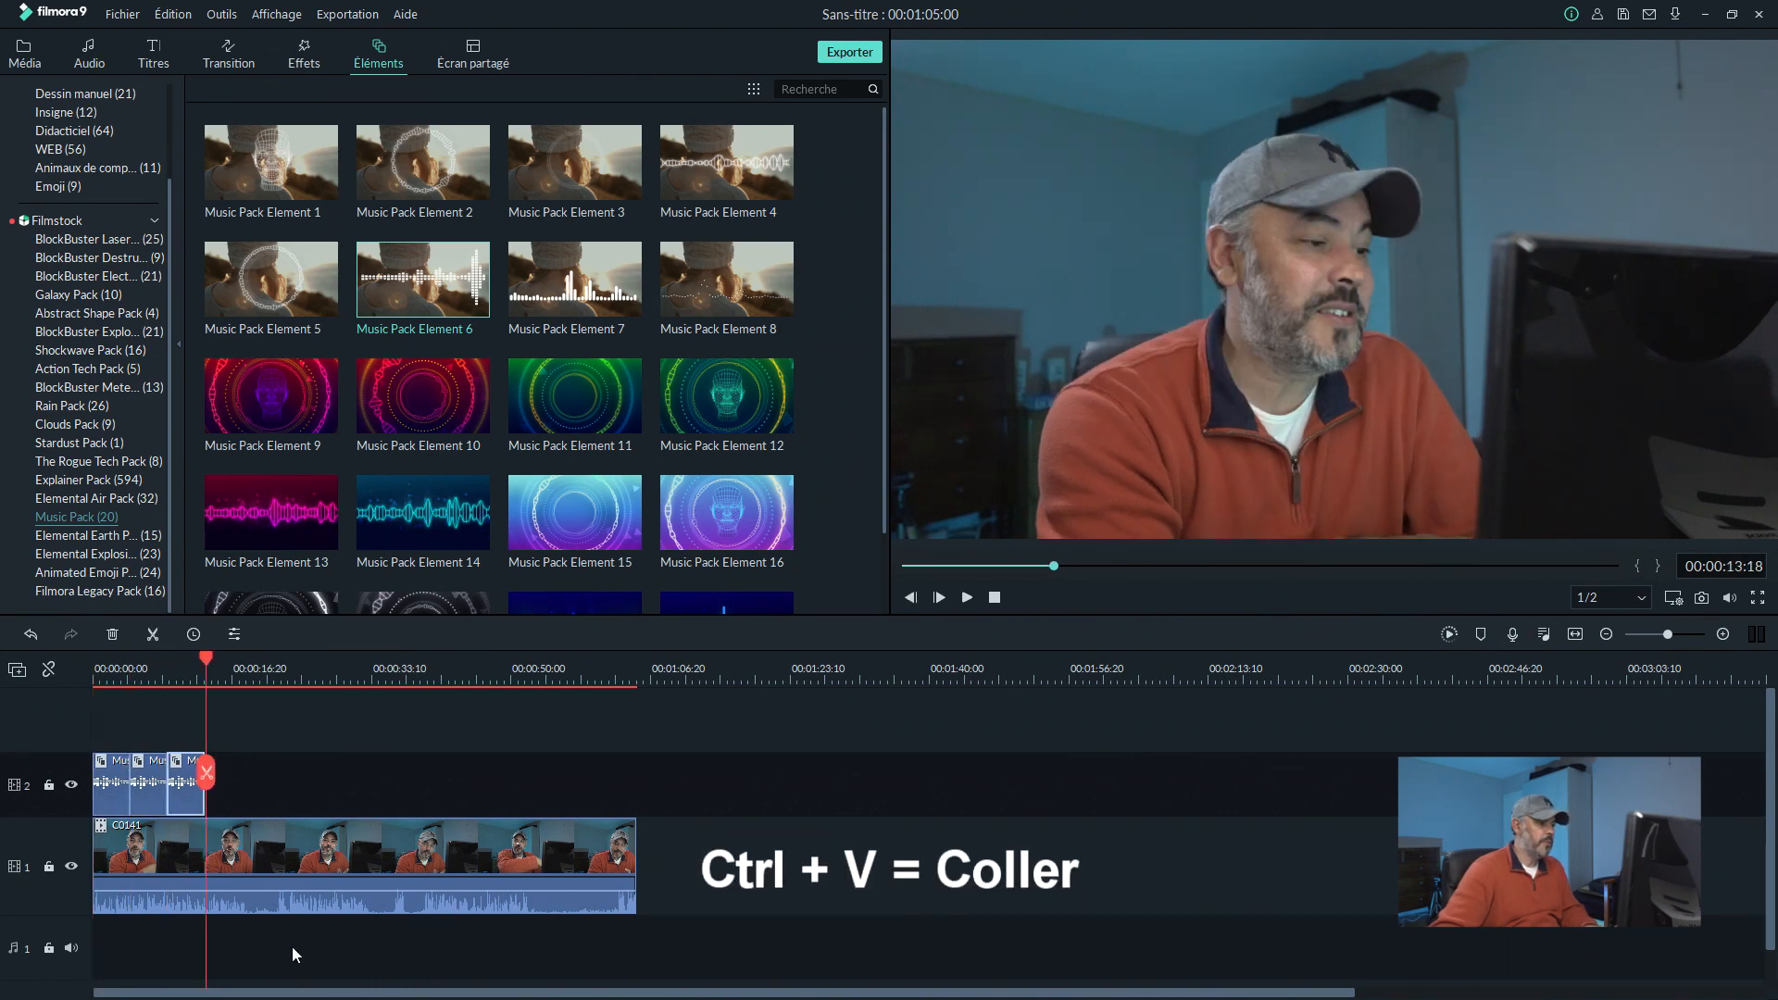
{"action": "key", "text": "ctrl+v"}
{"action": "key", "text": "ctrl+v"}
{"action": "key", "text": "ctrl+v"}
{"action": "key", "text": "ctrl+v"}
{"action": "key", "text": "ctrl+v"}
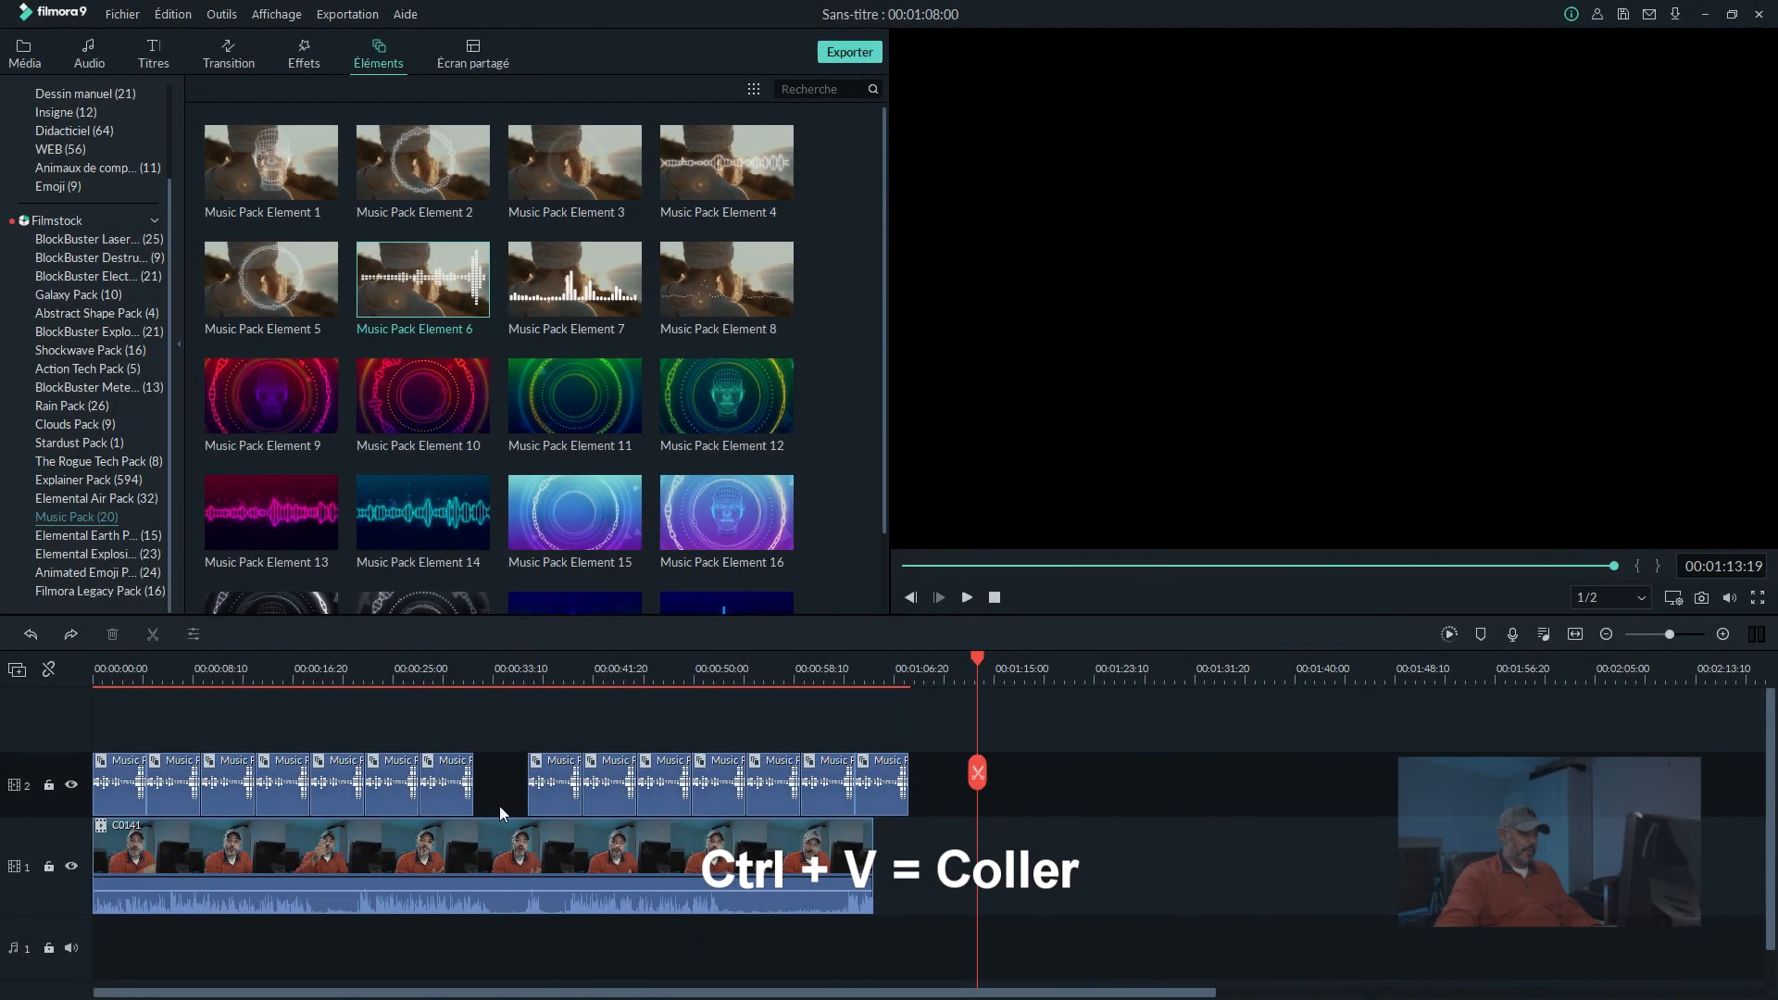
- Split the eighth waveform clip on video track 2 just before 00:00:33:10, delete the part after the cut, and review the preceding waveforms
{"action": "left_click", "coordinate": [450, 670]}
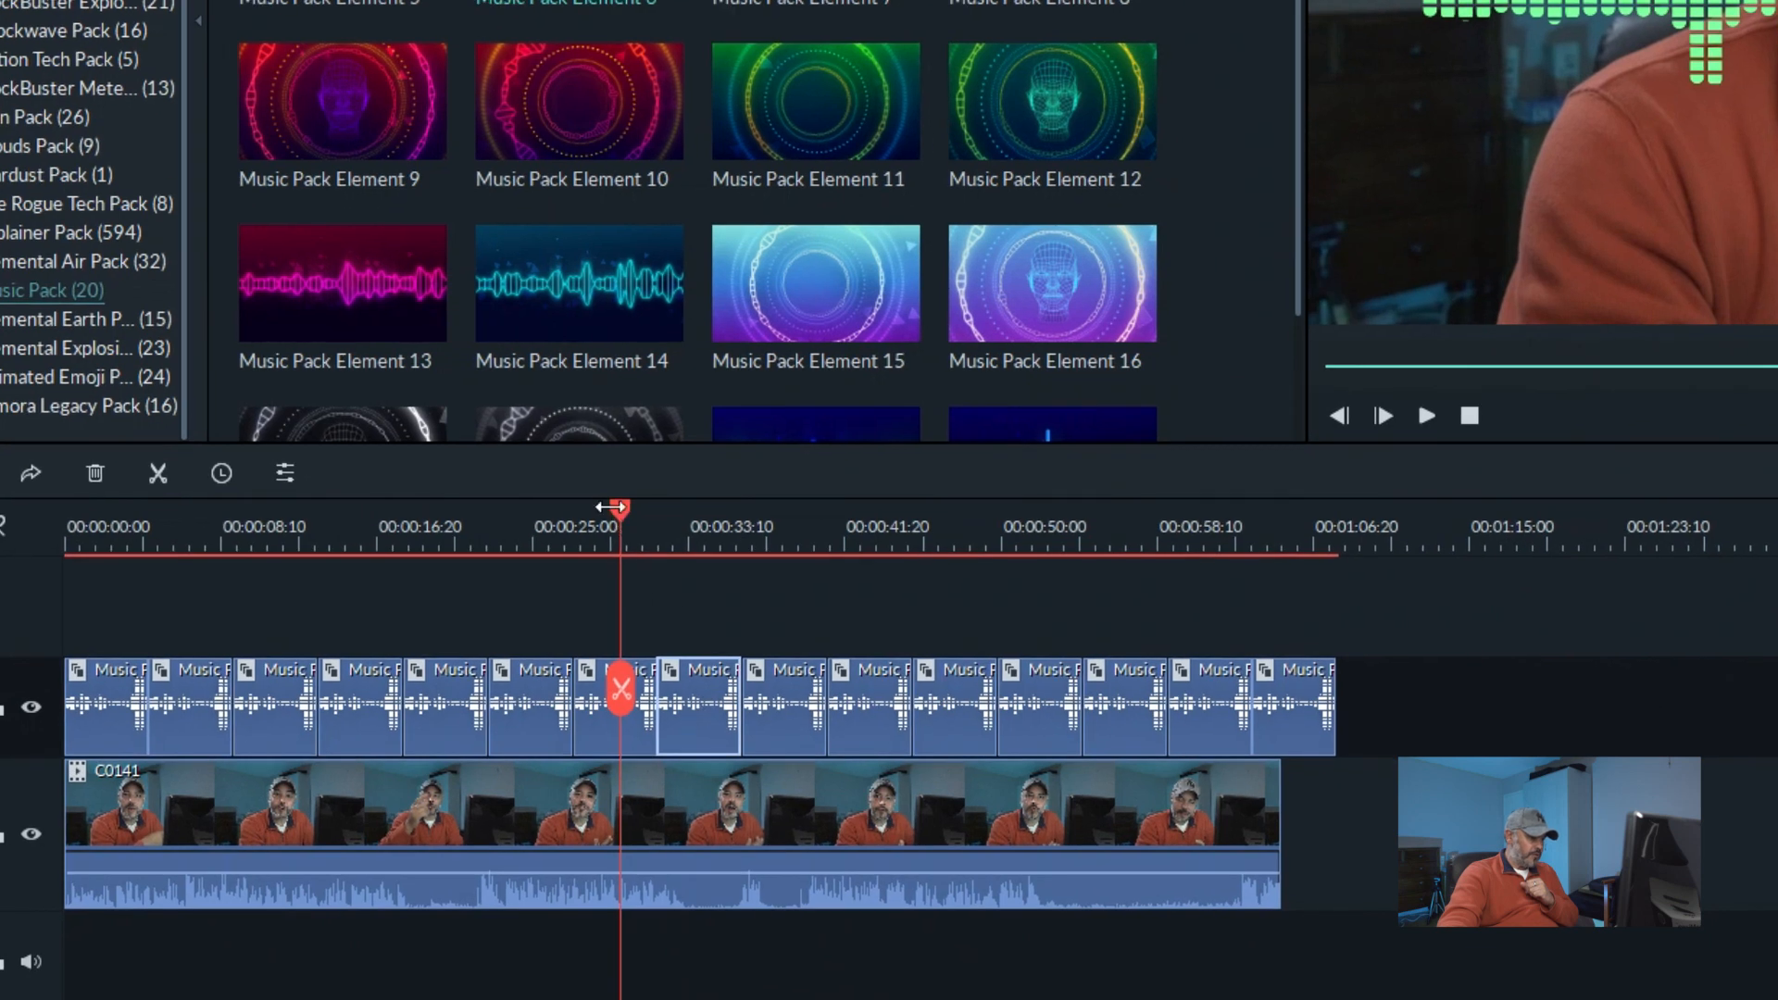
{"action": "left_click_drag", "start_coordinate": [618, 507], "coordinate": [685, 504]}
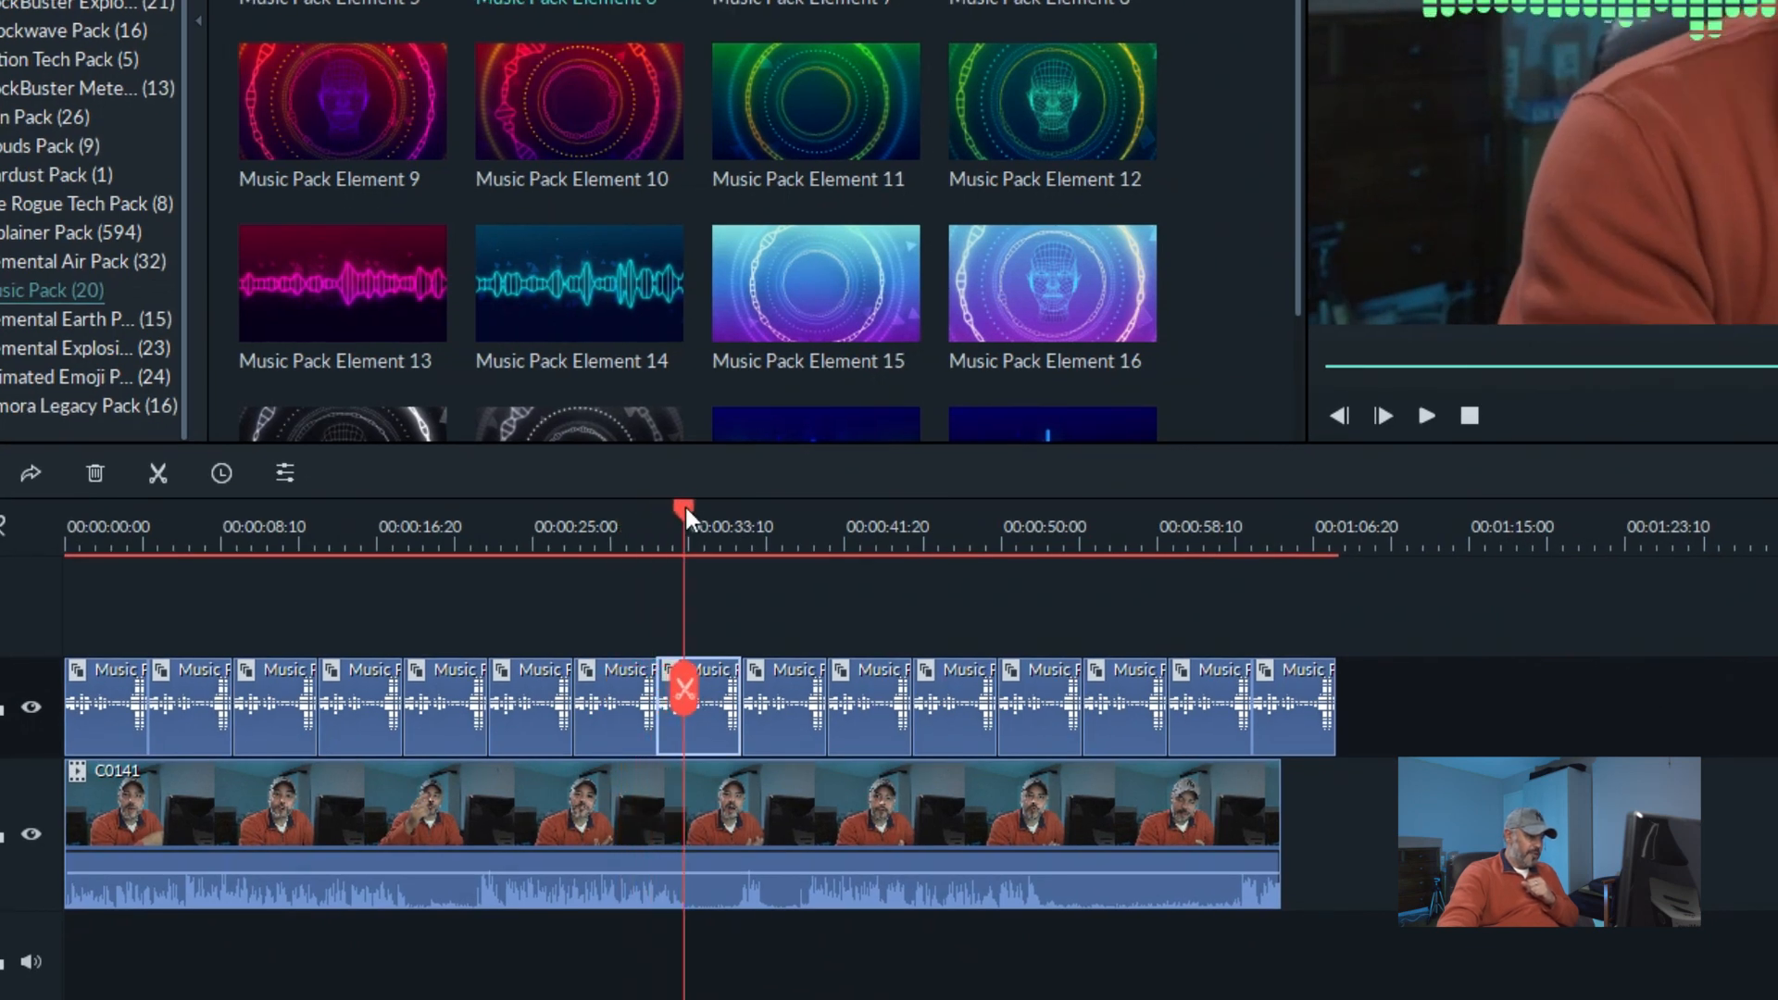
{"action": "left_click", "coordinate": [682, 697]}
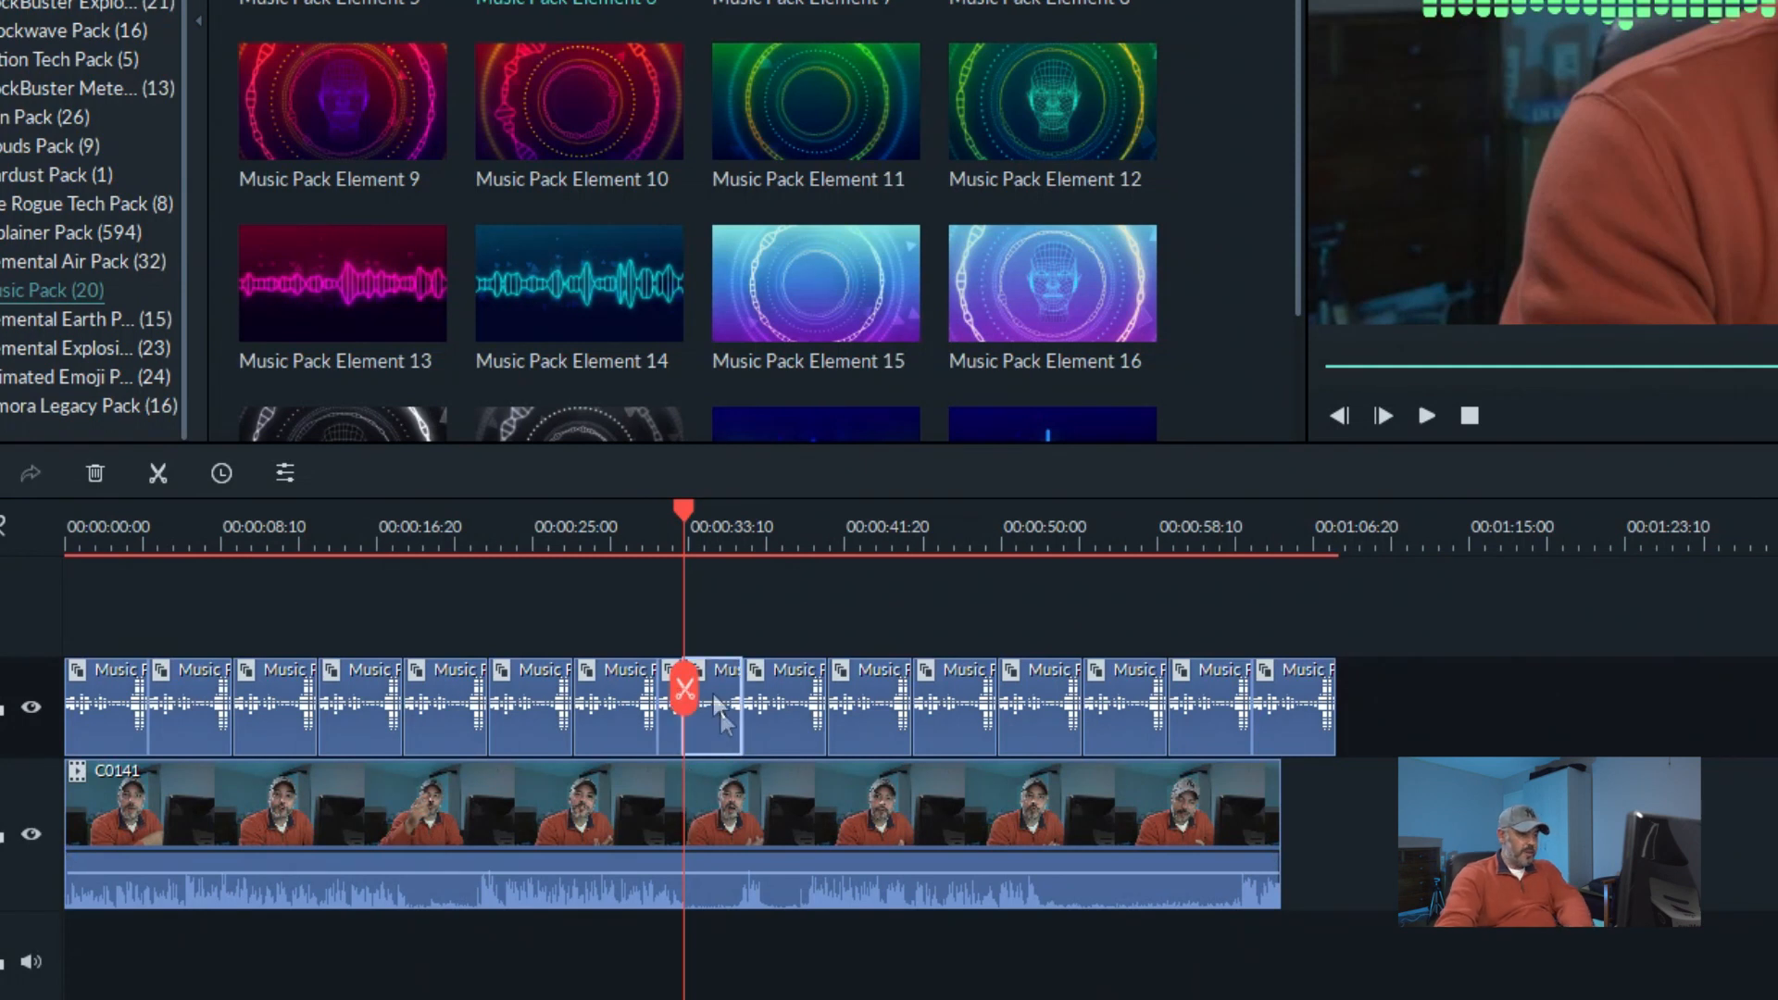
{"action": "key", "text": "Delete"}
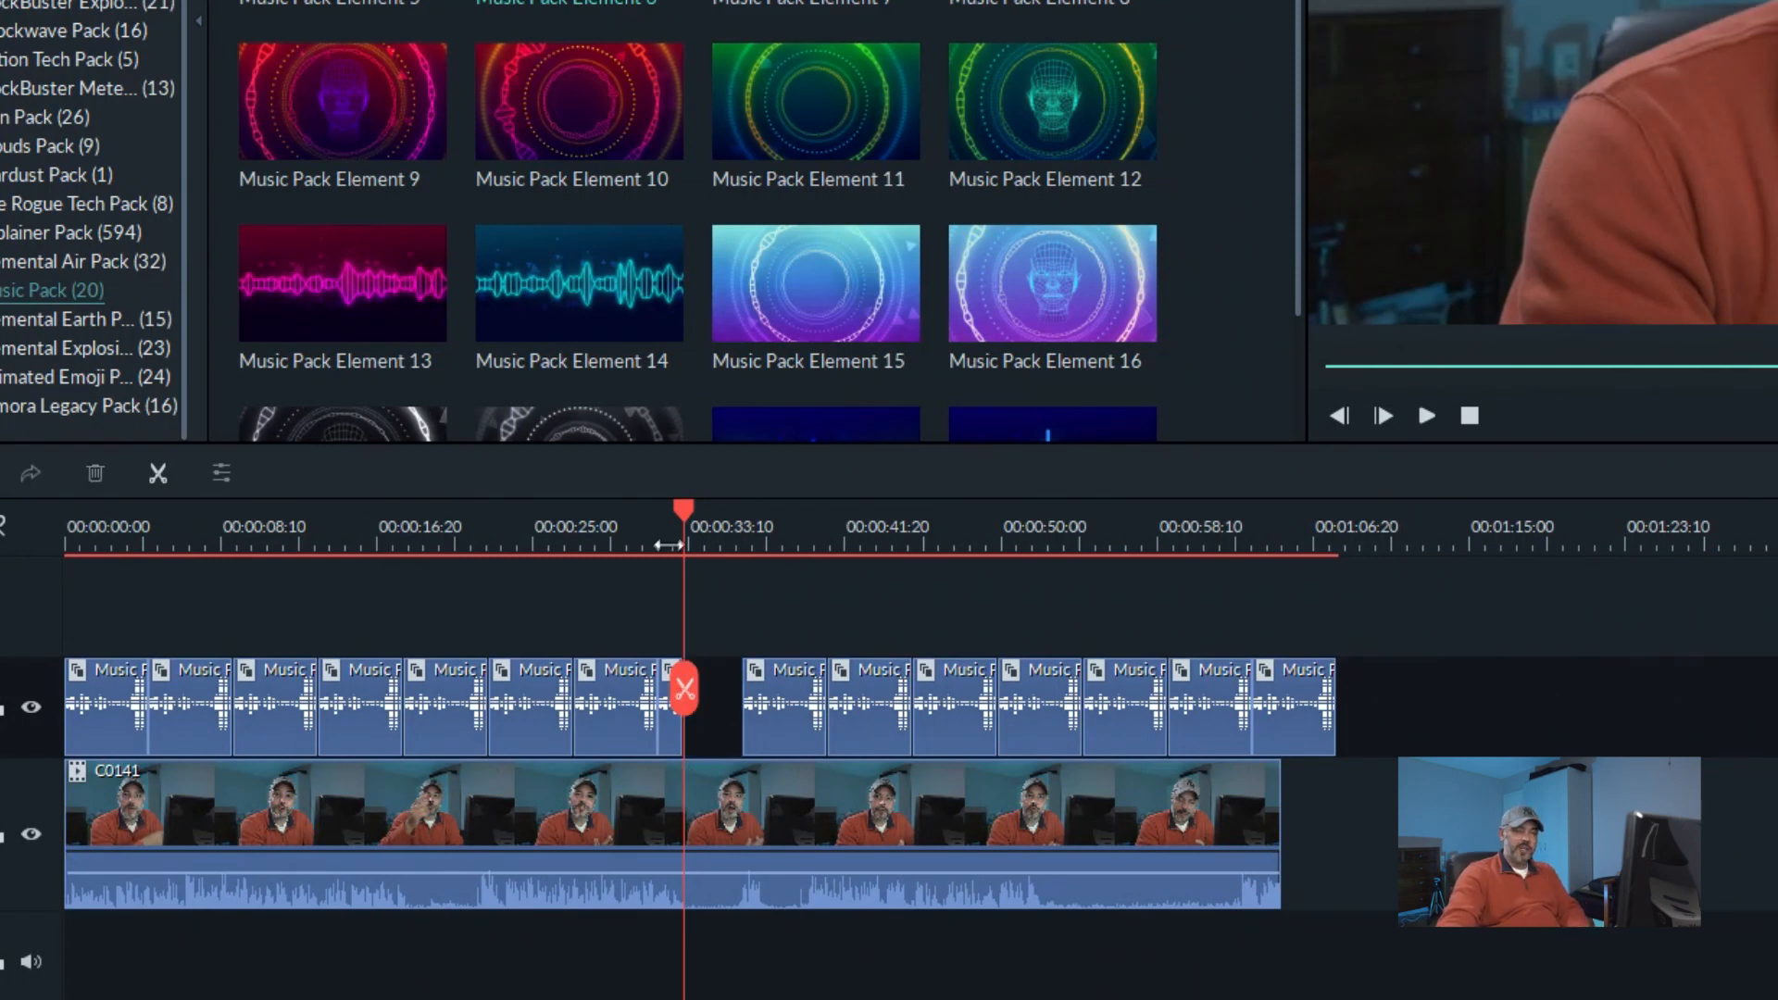
{"action": "left_click_drag", "start_coordinate": [685, 511], "coordinate": [604, 513]}
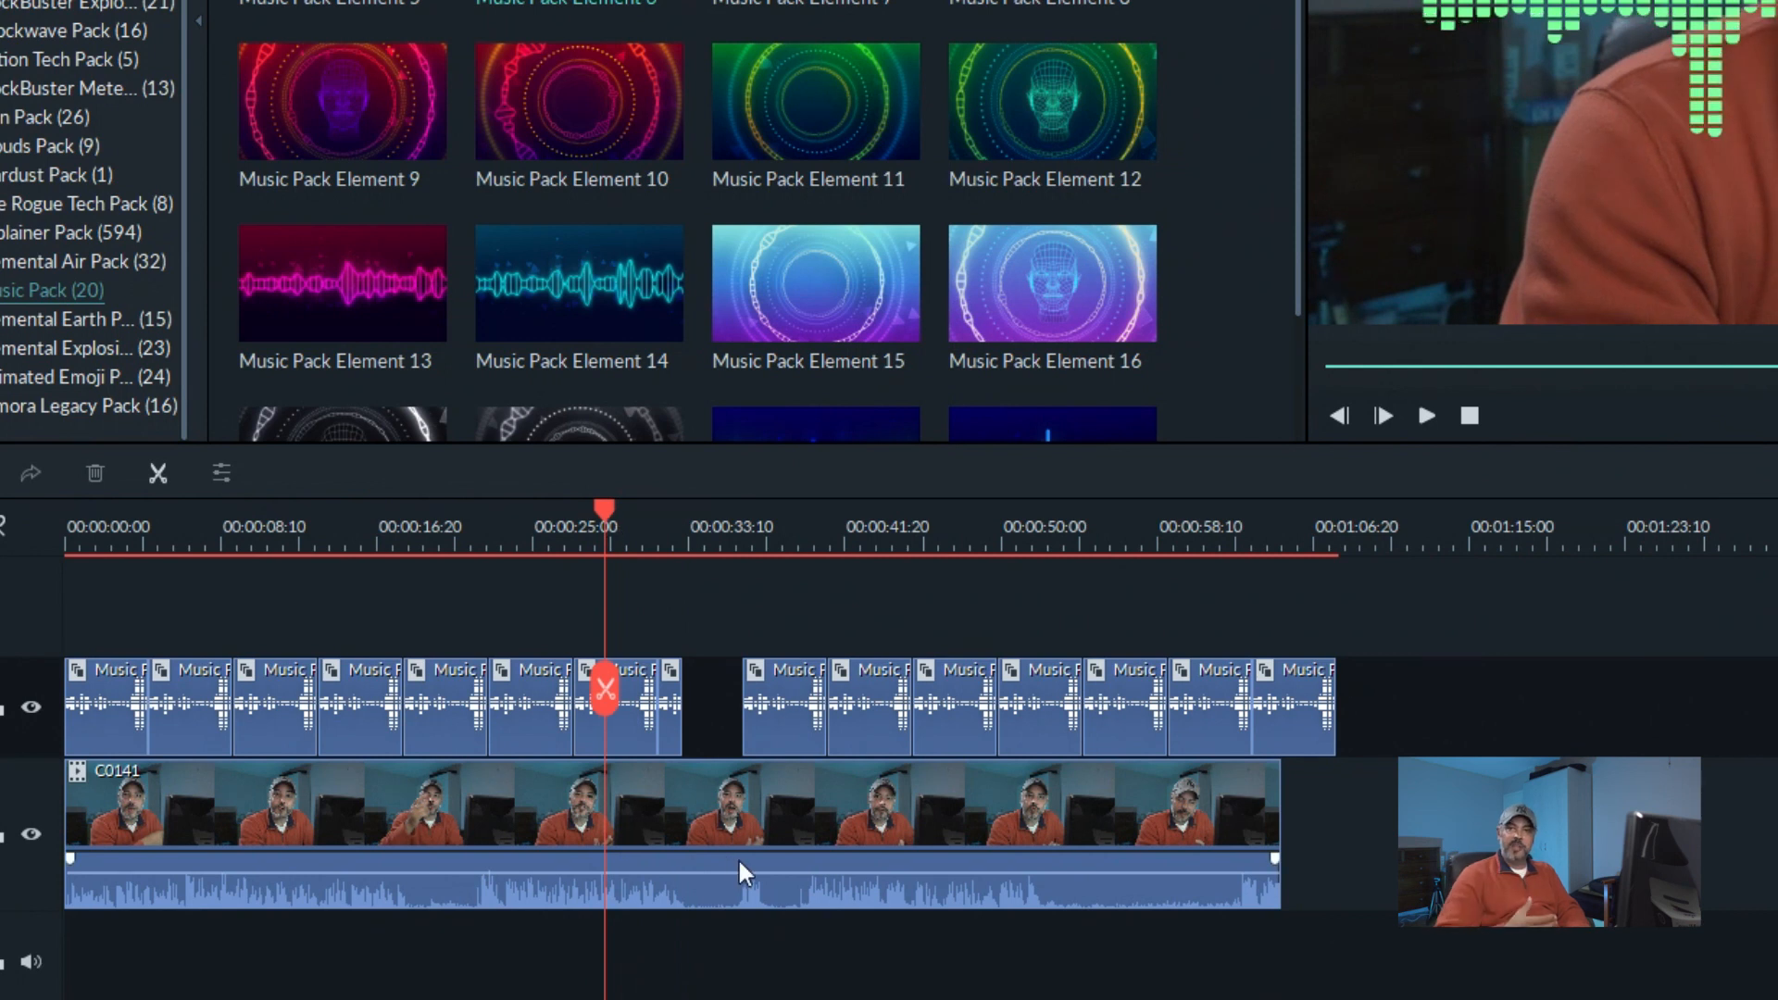